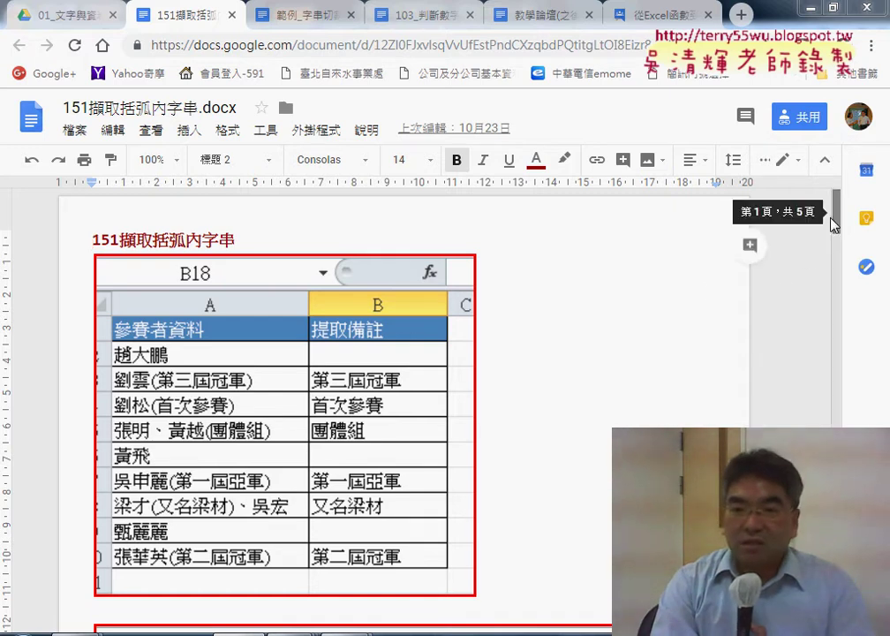
Scroll the Google Doc down to the commented 括弧字串 VBA macro code.
drag(836, 213, 835, 432)
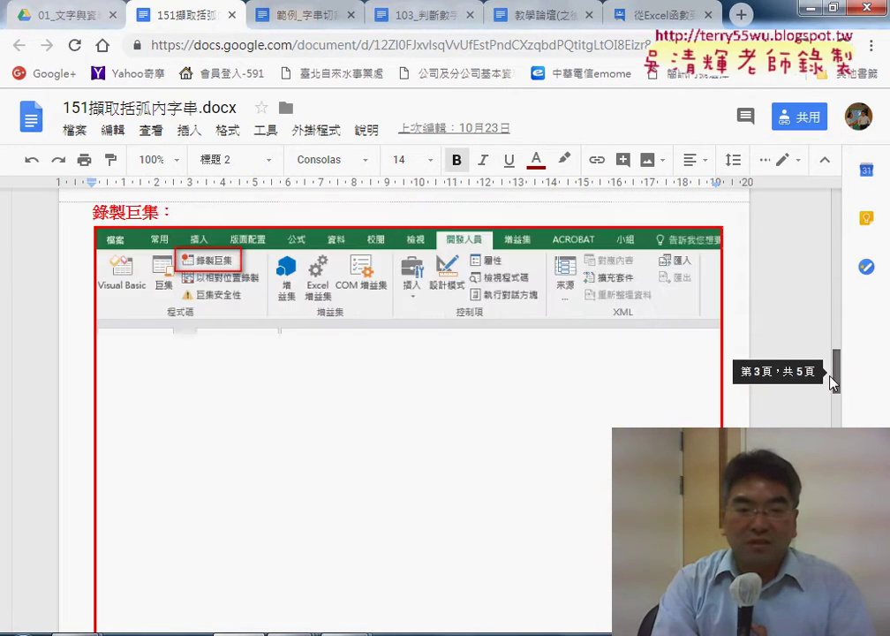
scroll(316, 362, down, 3)
scroll(315, 363, down, 1)
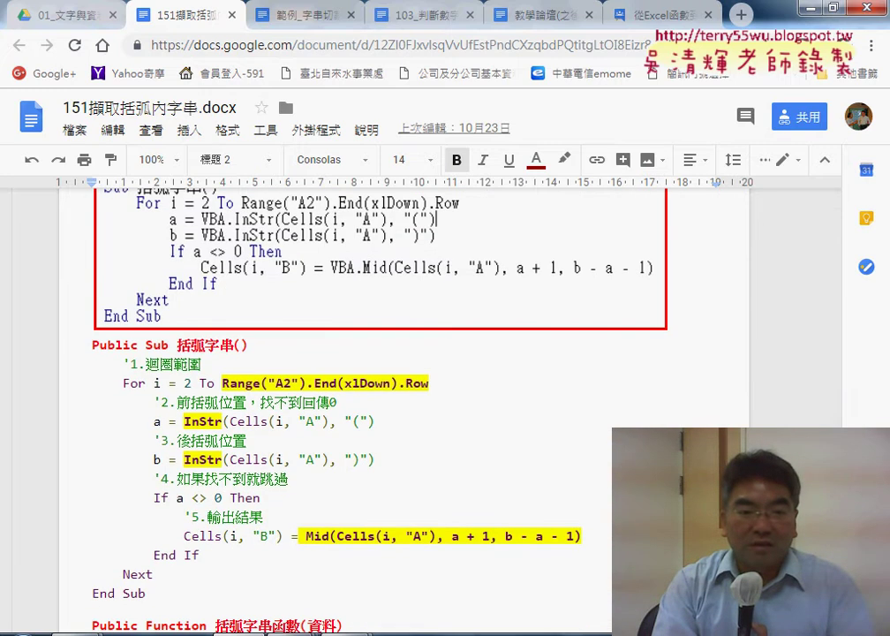
scroll(315, 363, down, 1)
scroll(315, 363, down, 1)
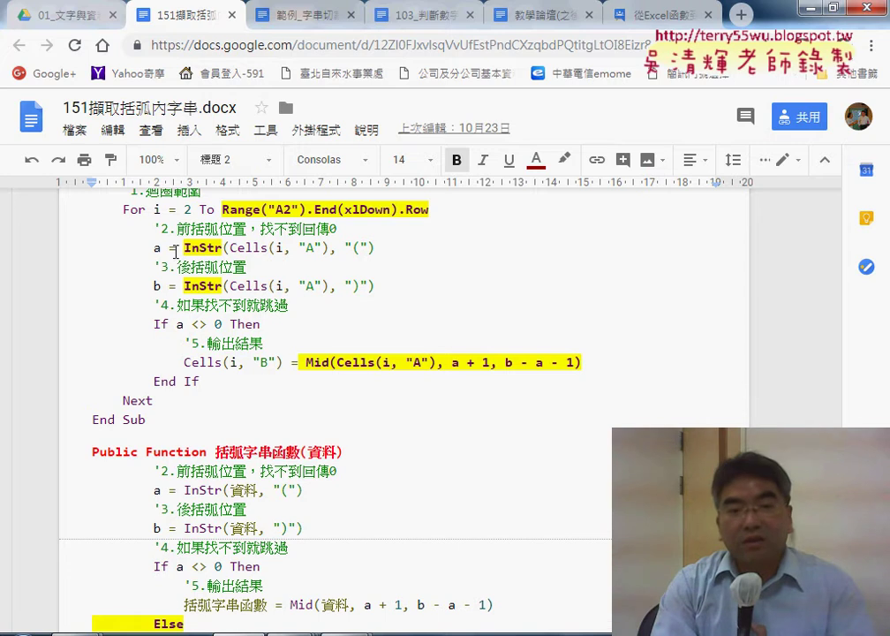
Highlight the InStr call, the position variable a, and the 'a <> 0' condition.
drag(375, 248, 184, 248)
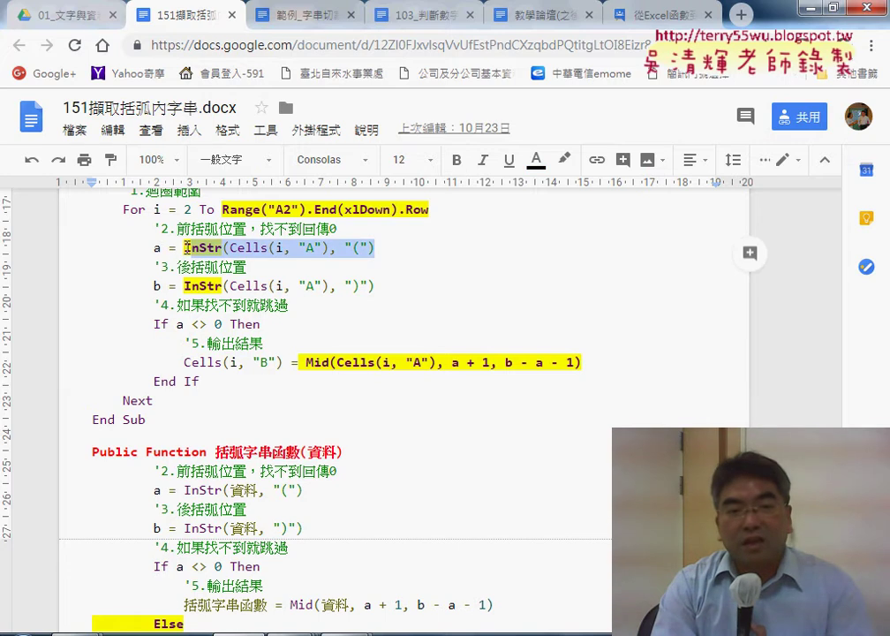
click(156, 248)
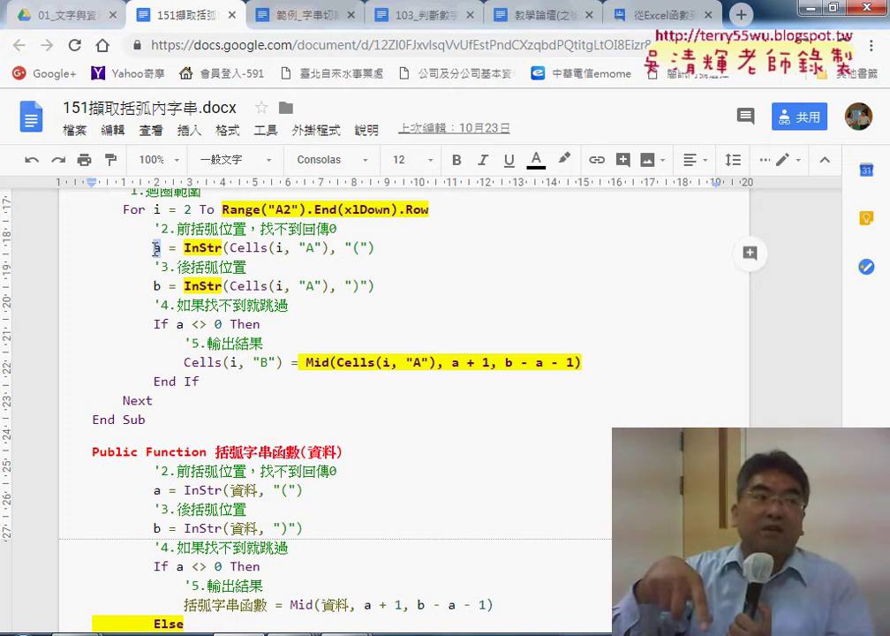
drag(176, 324, 222, 324)
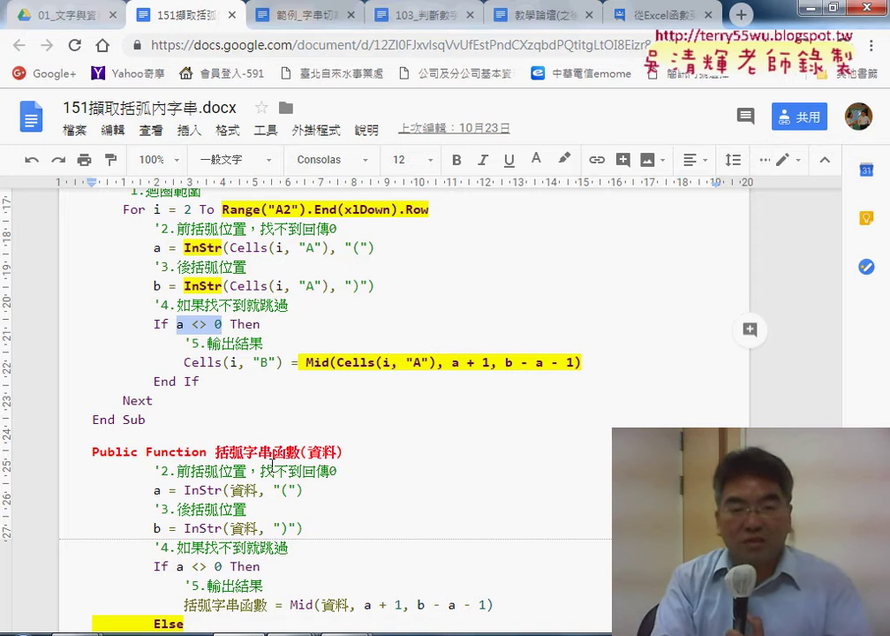
mouse_move(207, 632)
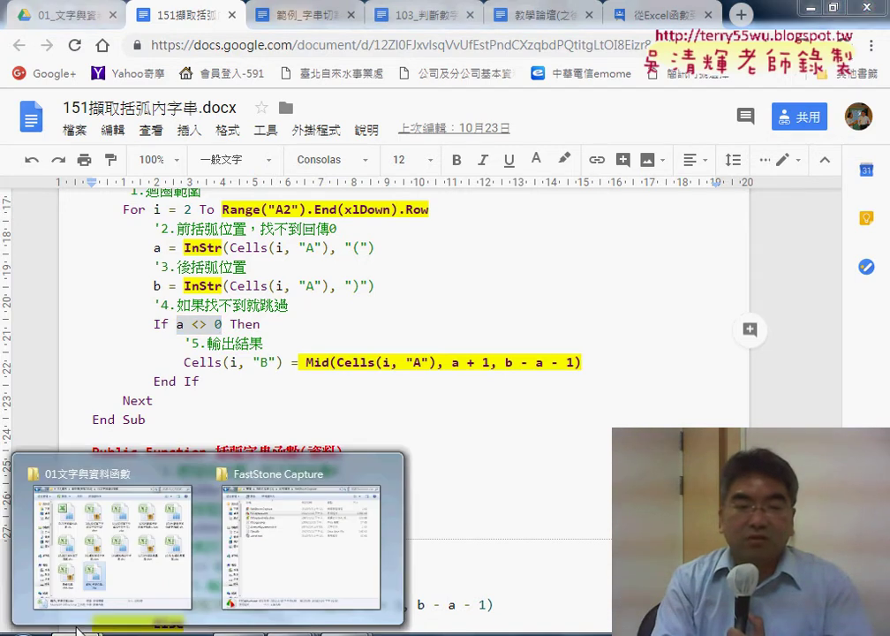
Open 範例_字串切割.xlsx from the 01文字與資料函數 folder window.
click(89, 563)
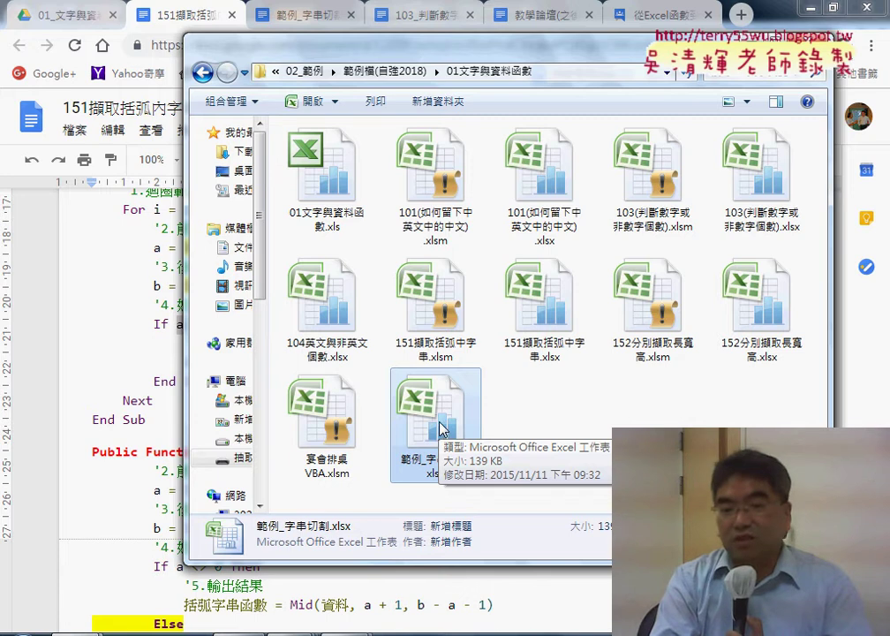
double_click(458, 439)
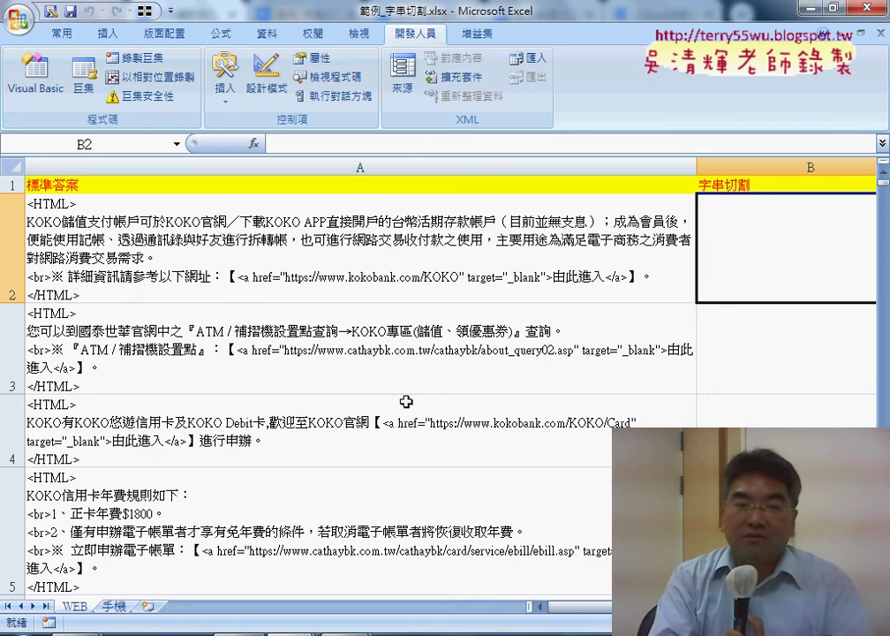
Copy the 【 bracket character out of A2's HTML text.
click(232, 278)
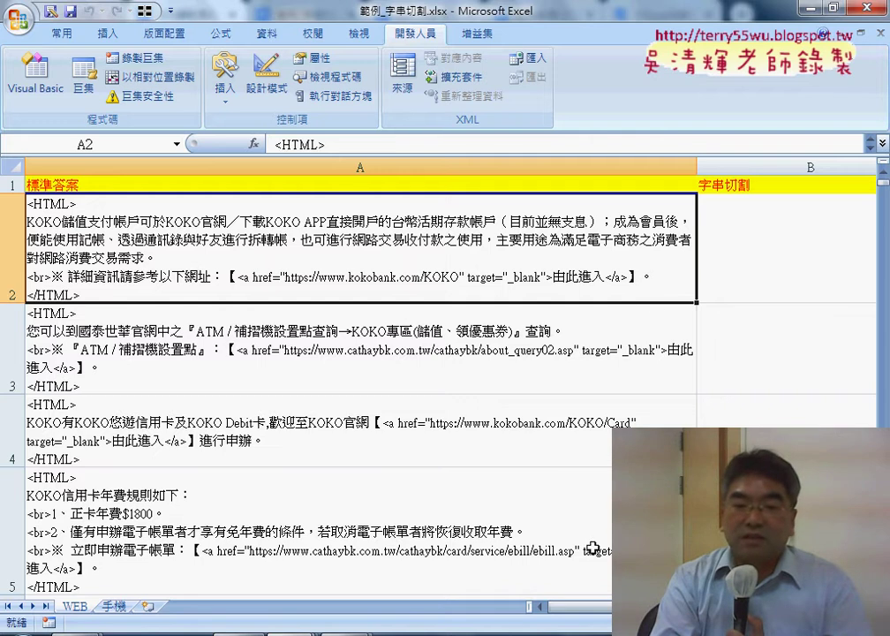
scroll(658, 397, right, 1)
scroll(706, 282, left, 1)
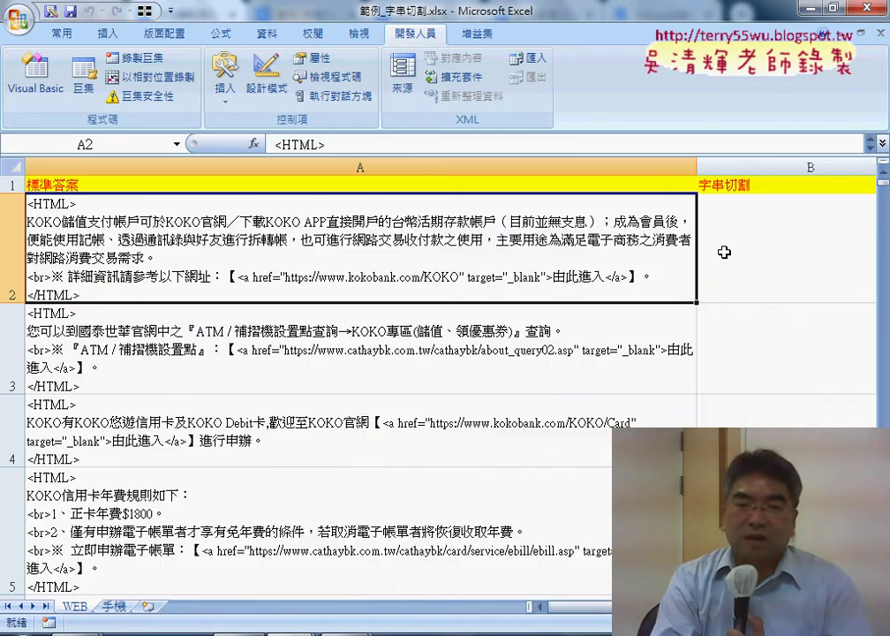
double_click(224, 275)
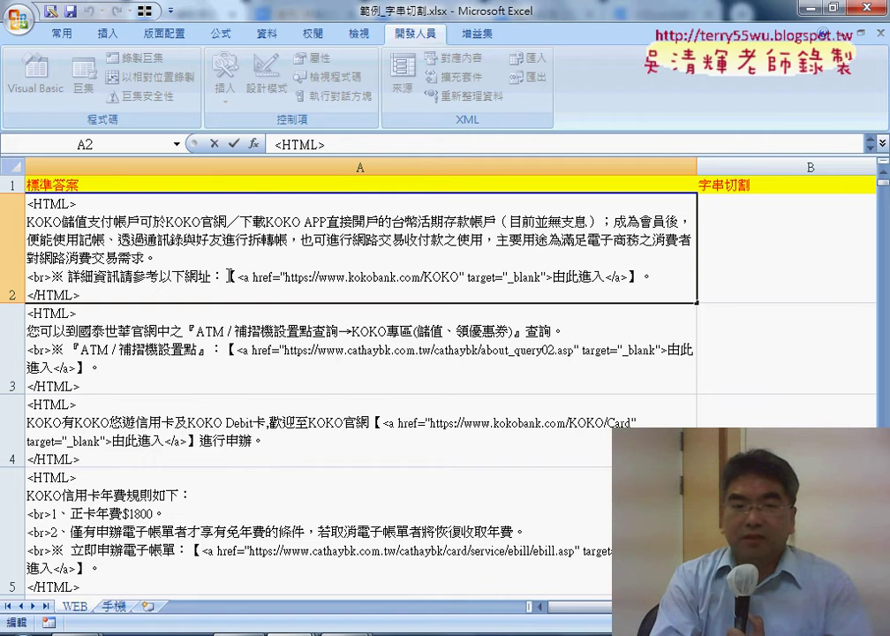
right_click(230, 277)
click(256, 310)
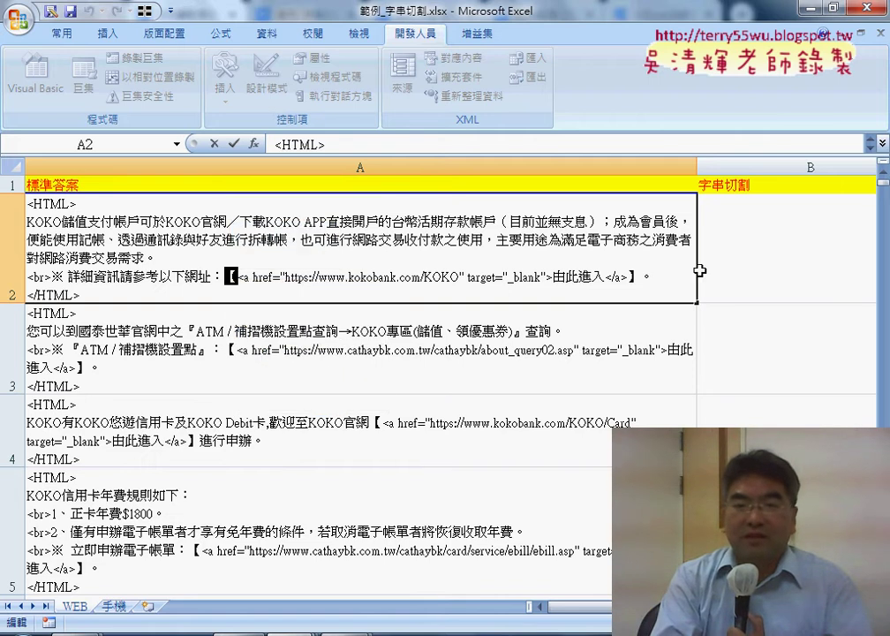
For cell B2, choose the FIND function from the Text category of Insert Function.
click(715, 248)
click(253, 144)
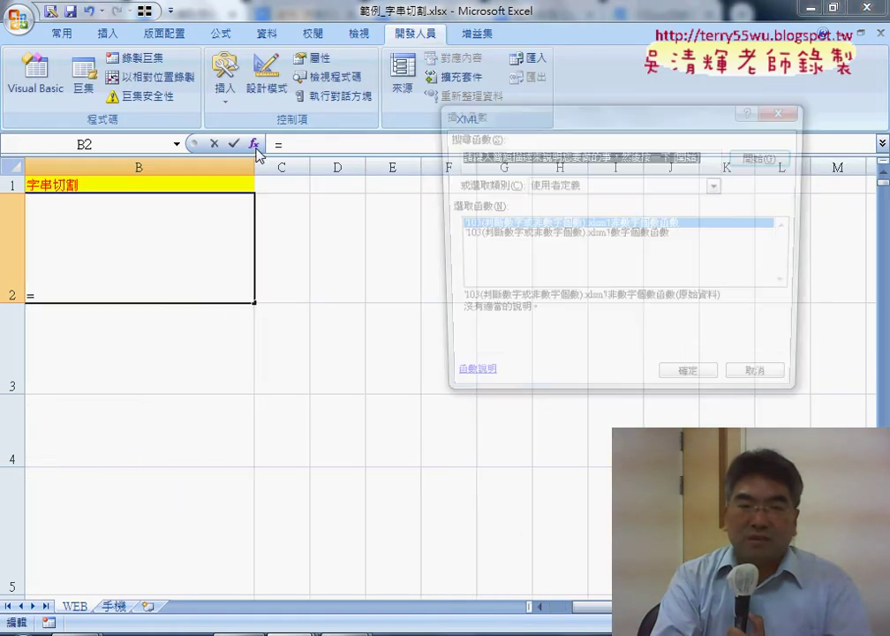
click(594, 187)
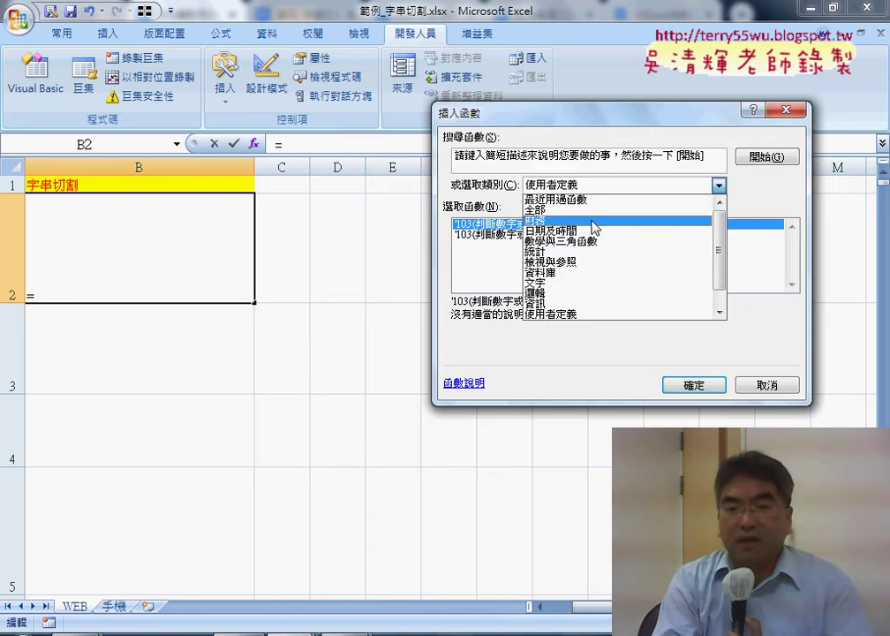
click(589, 284)
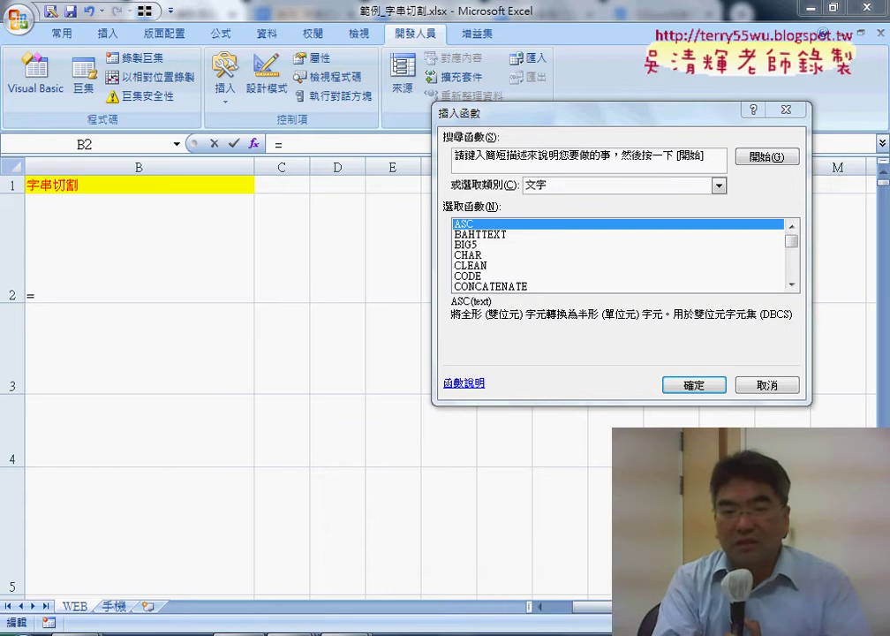
scroll(798, 254, down, 2)
scroll(797, 250, down, 1)
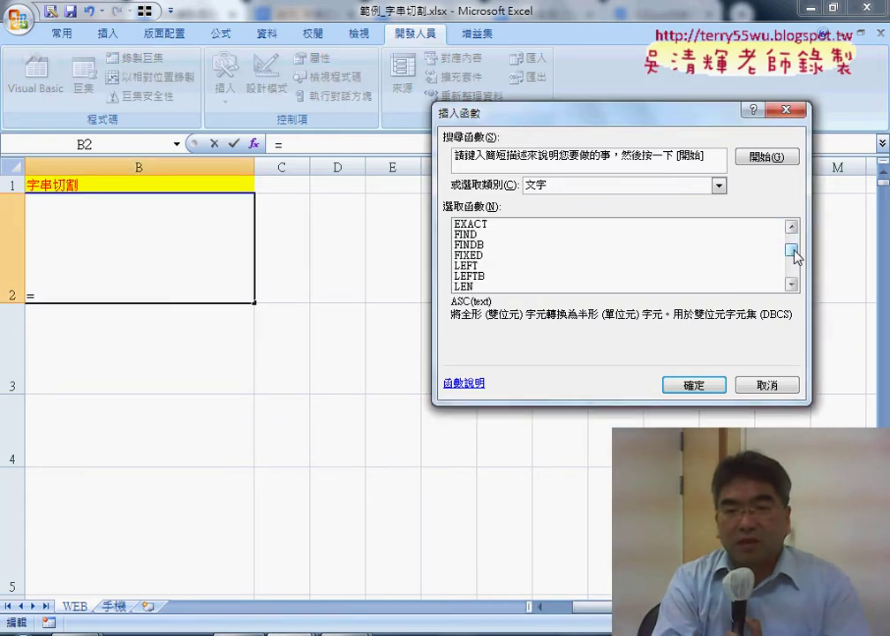
click(481, 234)
Give FIND the arguments 【 and A2, so B2 returns 145.
double_click(481, 234)
right_click(515, 189)
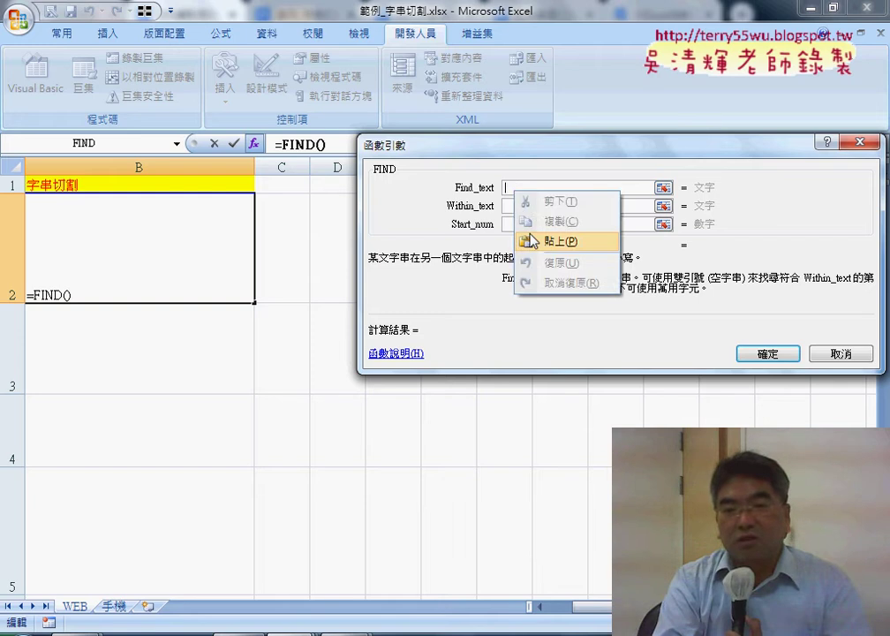
click(537, 240)
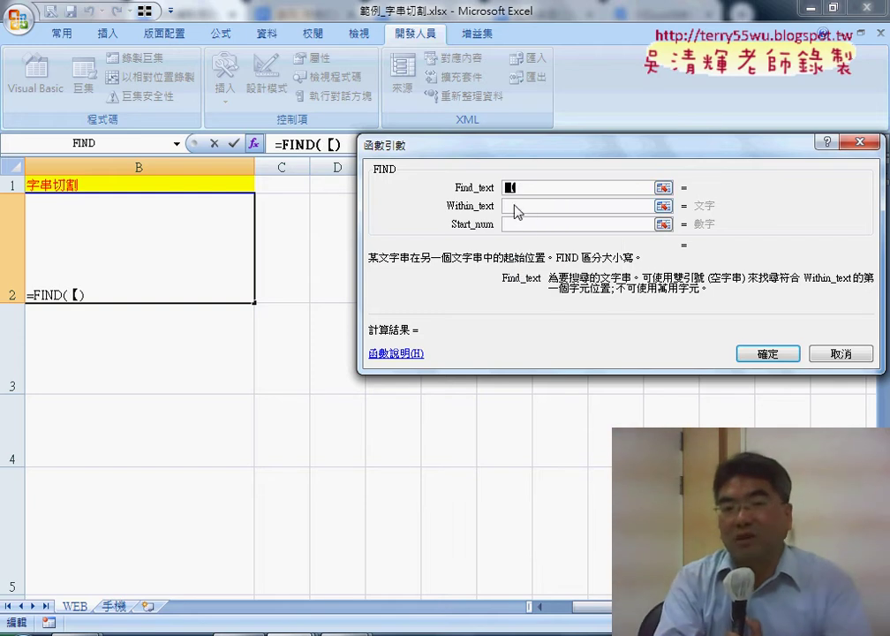
click(512, 205)
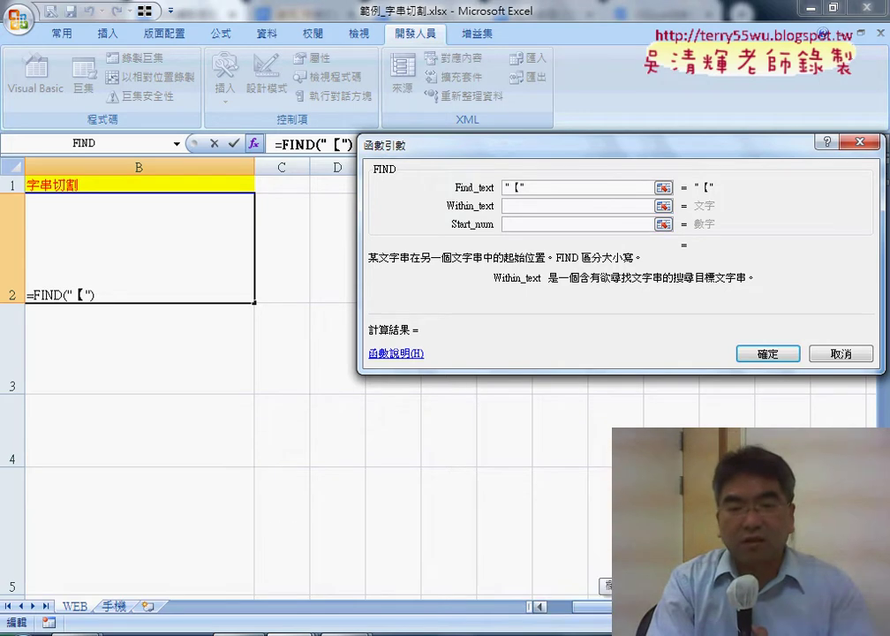
key(Left)
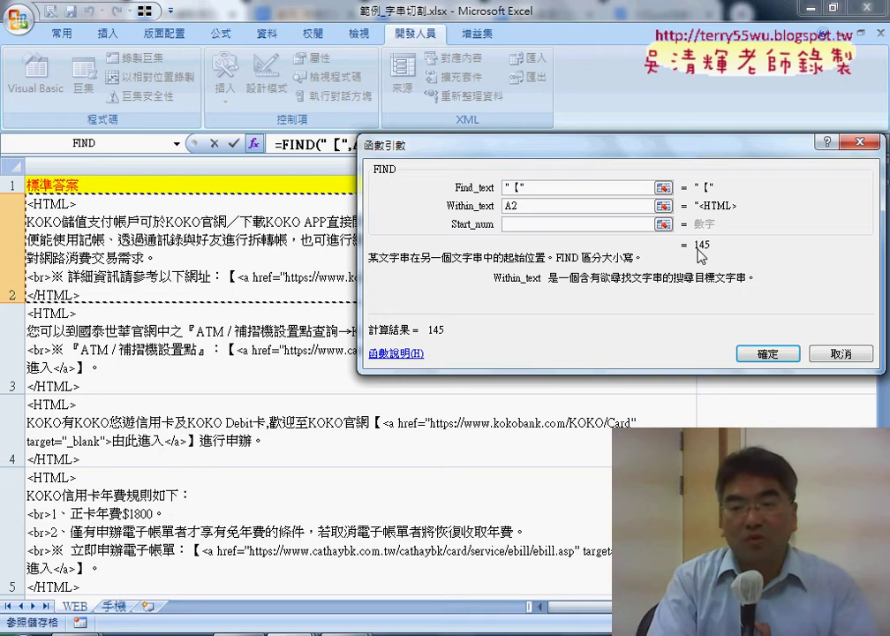
click(767, 353)
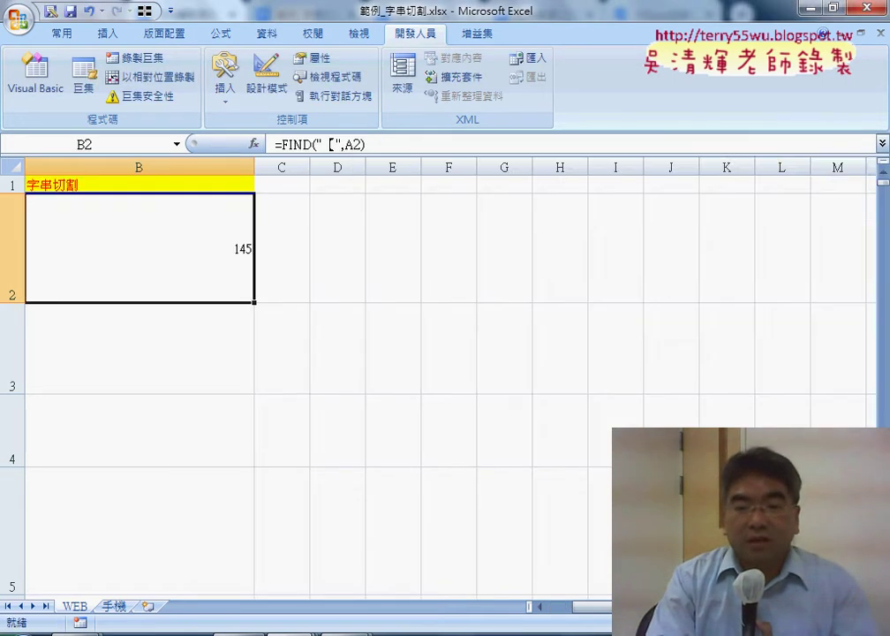
Narrow column A so its HTML rewraps and column B sits beside it.
scroll(426, 477, left, 2)
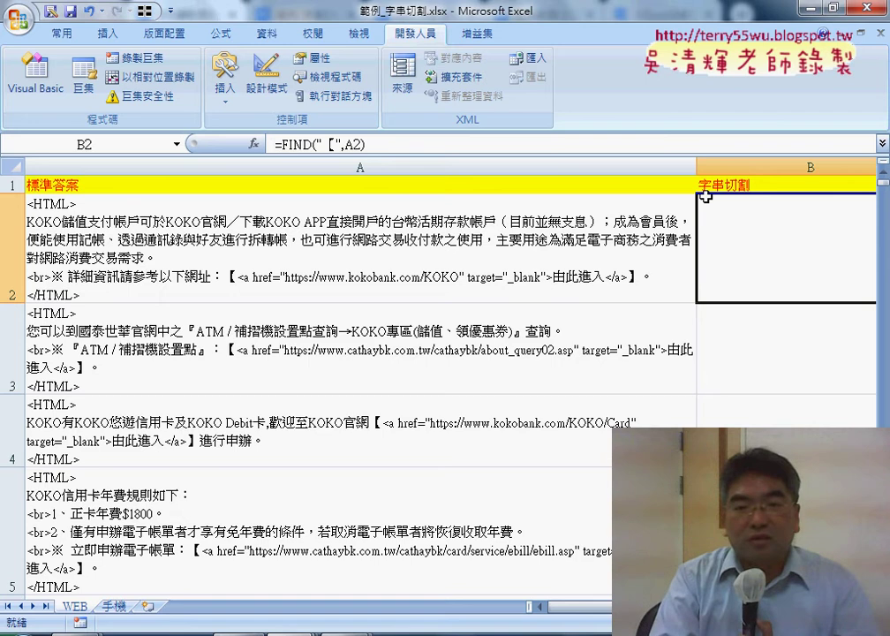
drag(697, 167, 537, 166)
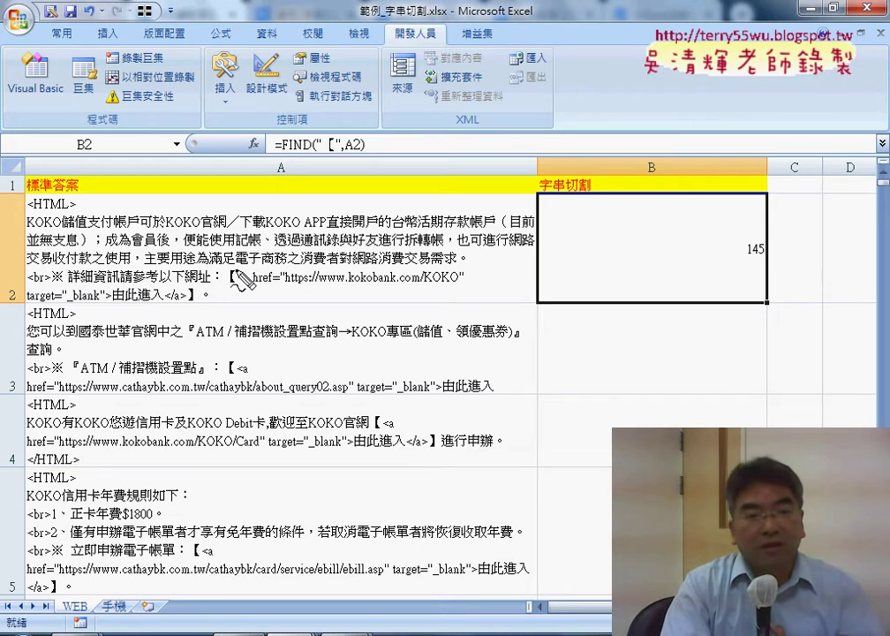
Mark the brackets and URL in red, arrow to B2, then clear the ink.
mouse_move(235, 273)
mouse_down()
mouse_move(236, 288)
mouse_move(186, 301)
mouse_up()
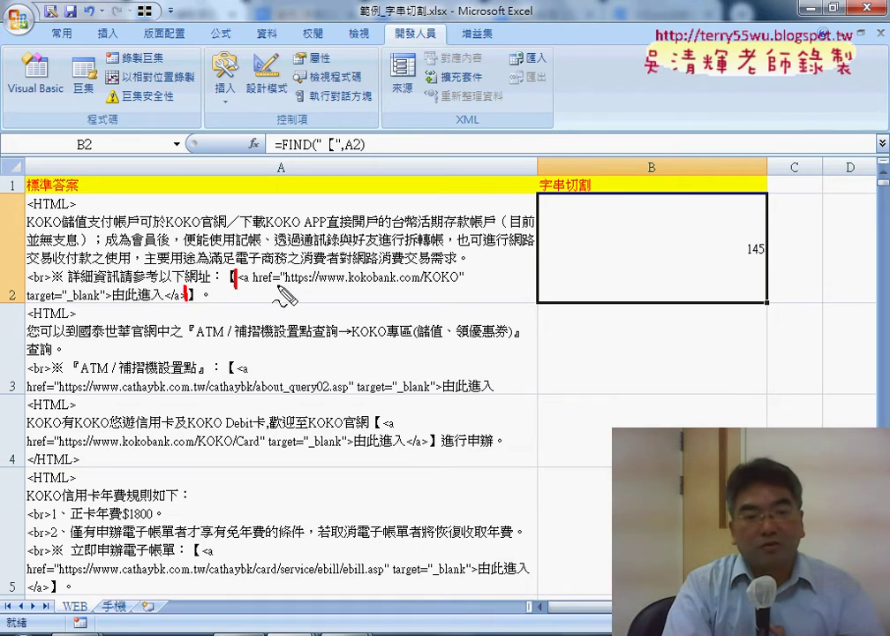
drag(255, 284, 419, 284)
mouse_move(362, 300)
mouse_down()
mouse_move(566, 226)
mouse_move(548, 234)
mouse_up()
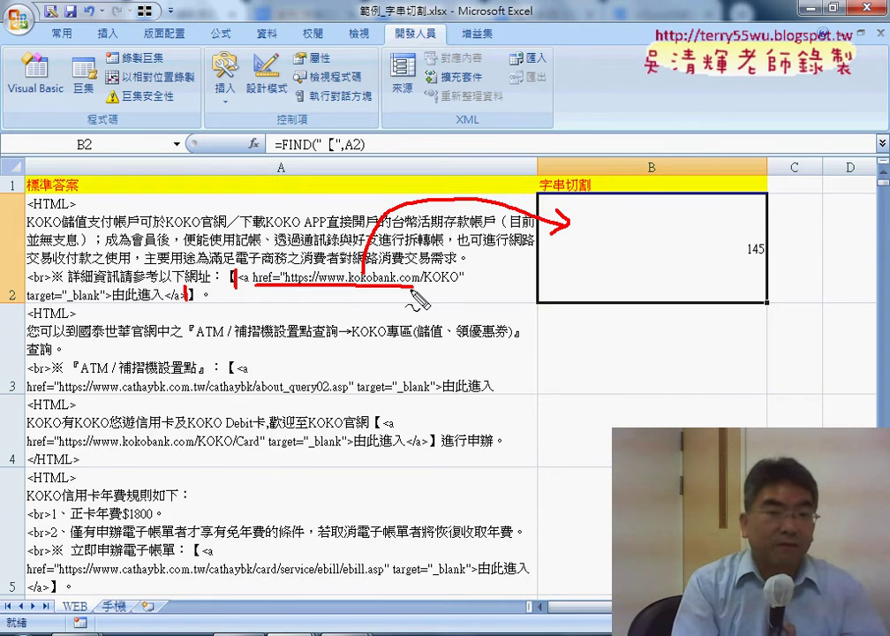
key(Escape)
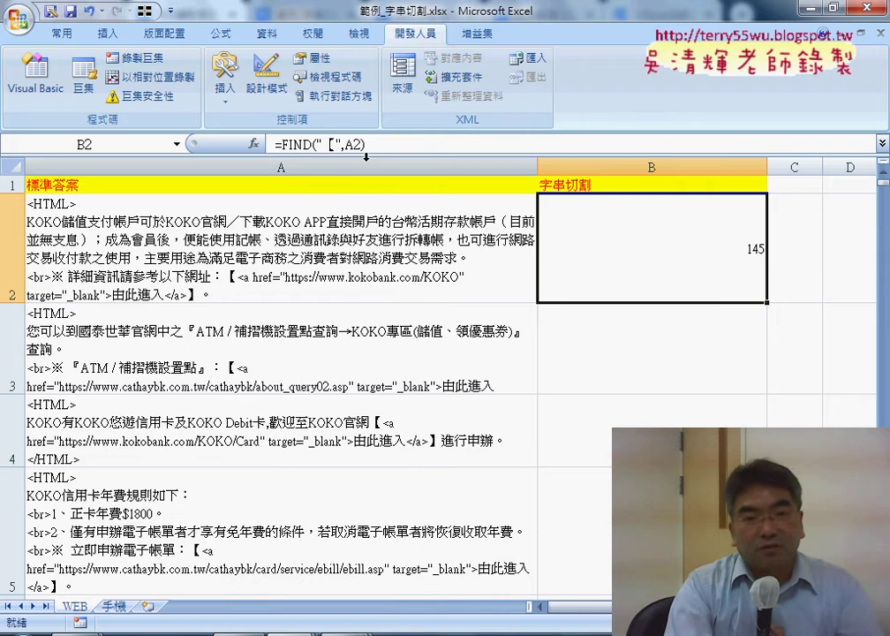
Cut the FIND expression from B2's formula and insert a MID function instead.
double_click(314, 144)
right_click(308, 145)
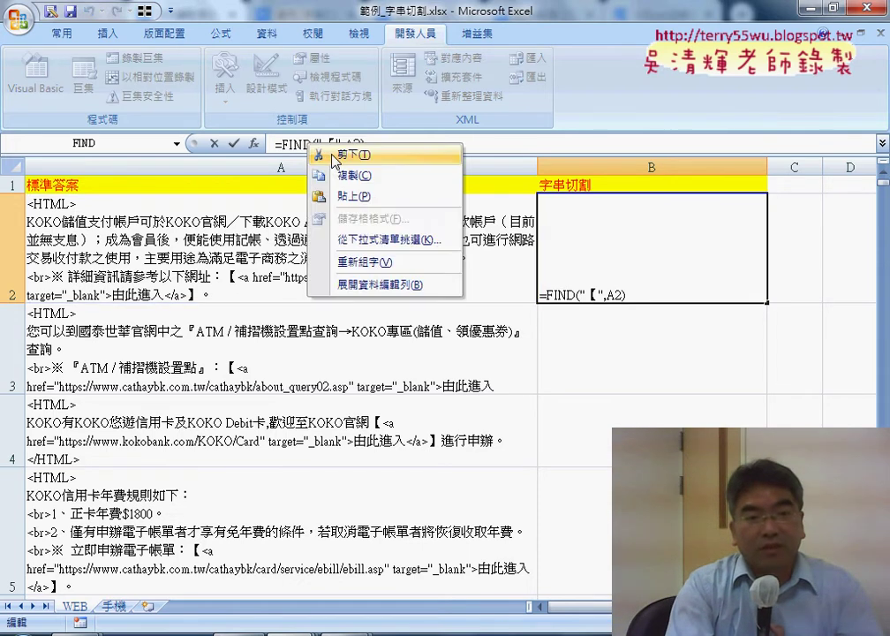
click(335, 156)
click(253, 143)
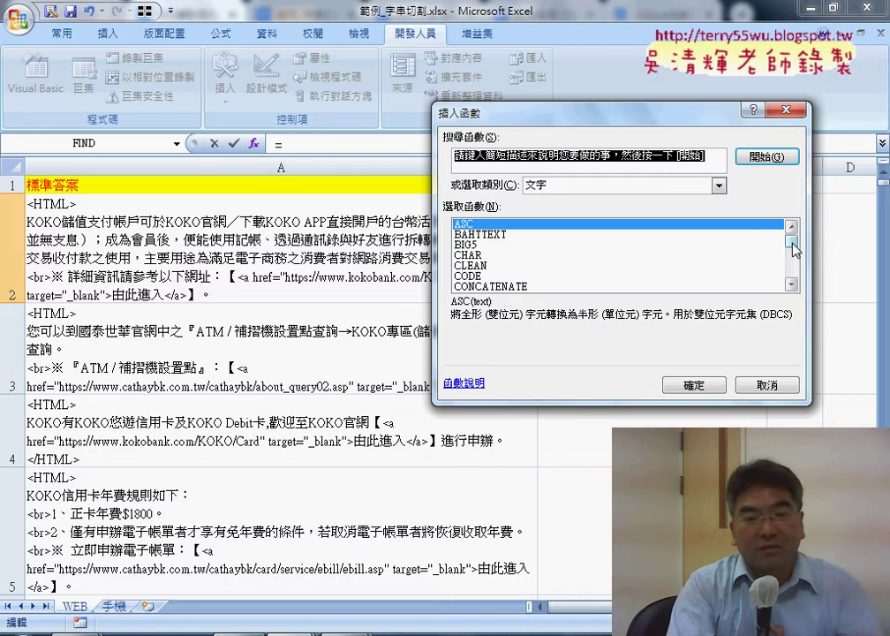
drag(791, 240, 792, 265)
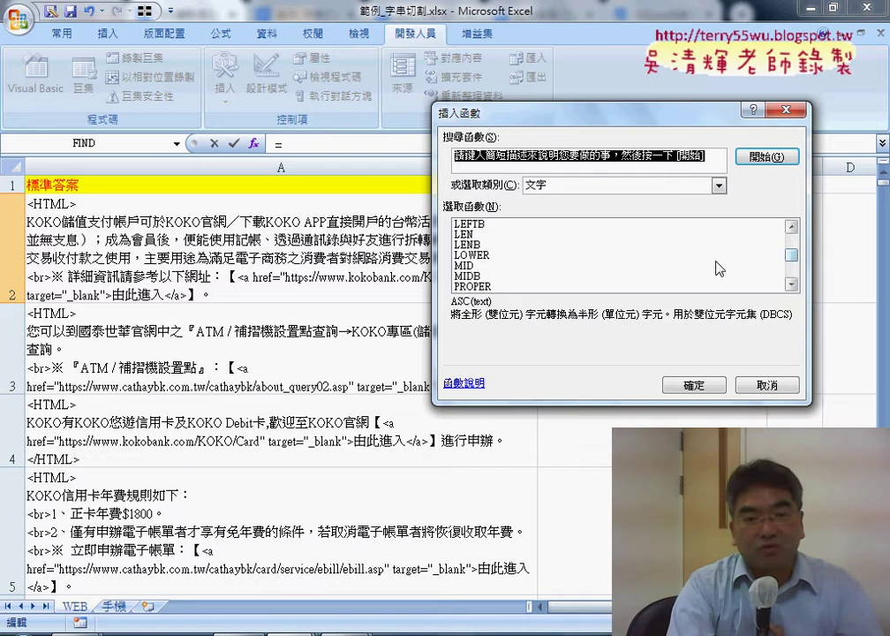
double_click(477, 256)
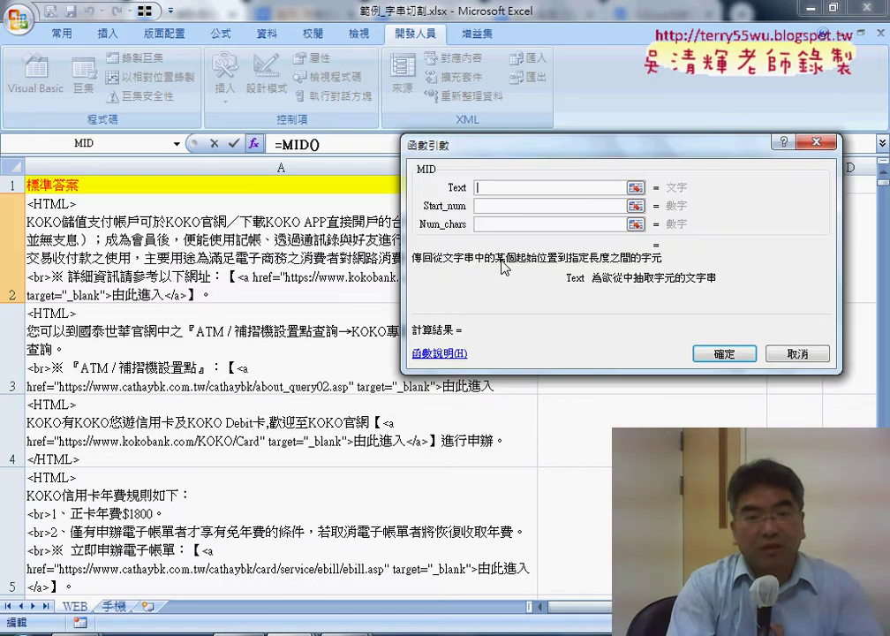
Set MID's Text to A2 and Start_num to FIND("【",A2)+1.
click(240, 200)
click(498, 208)
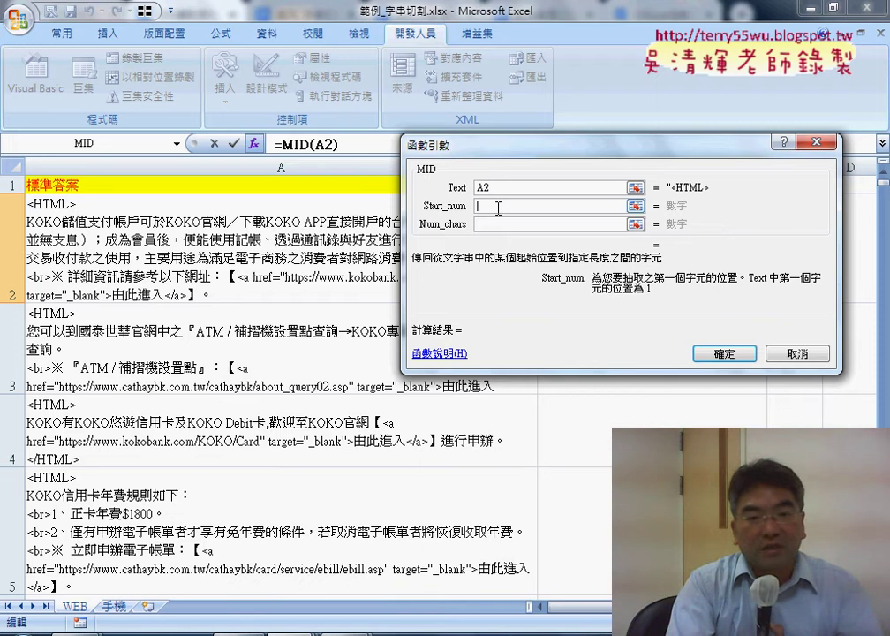
right_click(498, 207)
click(530, 253)
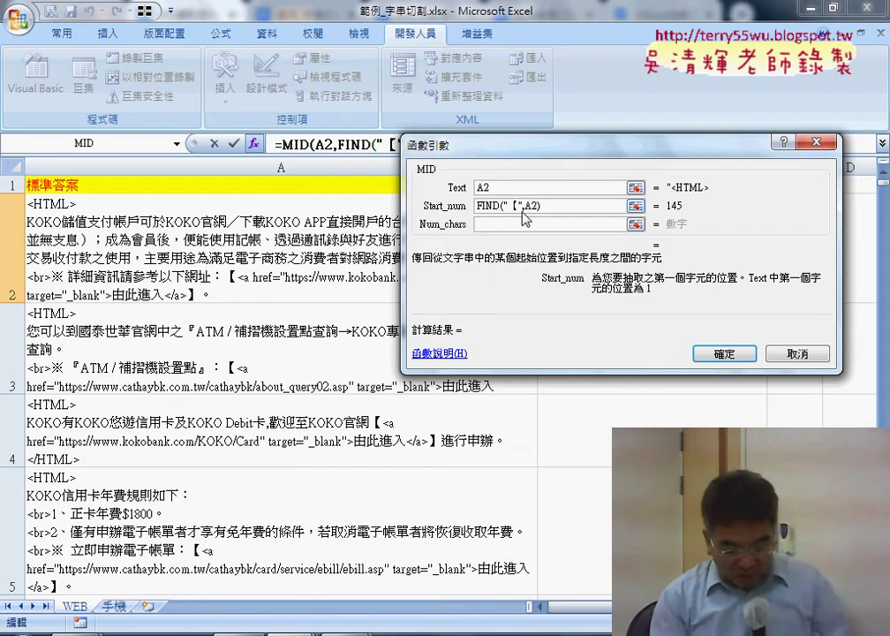
text(+1)
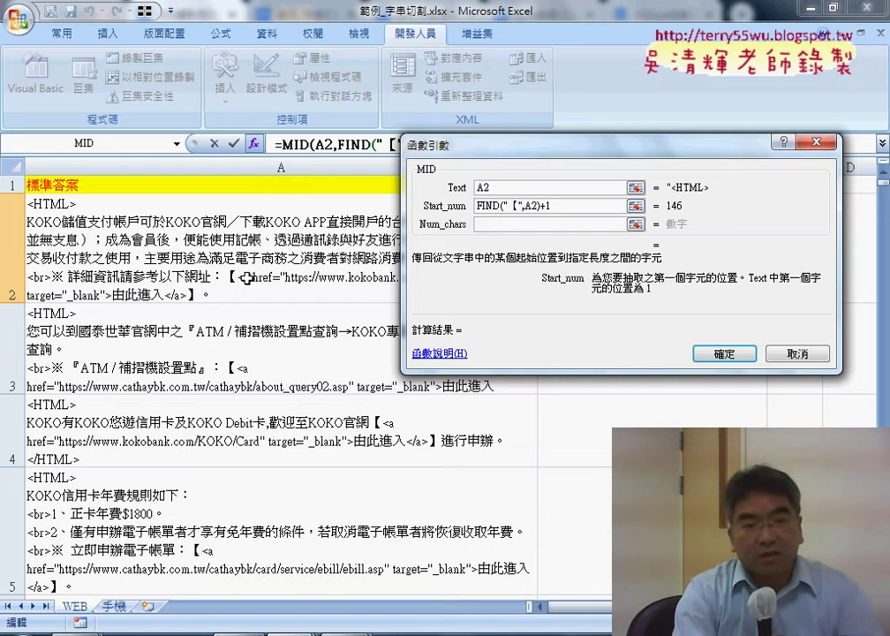
Set Num_chars to FIND("】",A2)-FIND("【",A2)-1 and confirm the MID formula.
drag(491, 150, 570, 136)
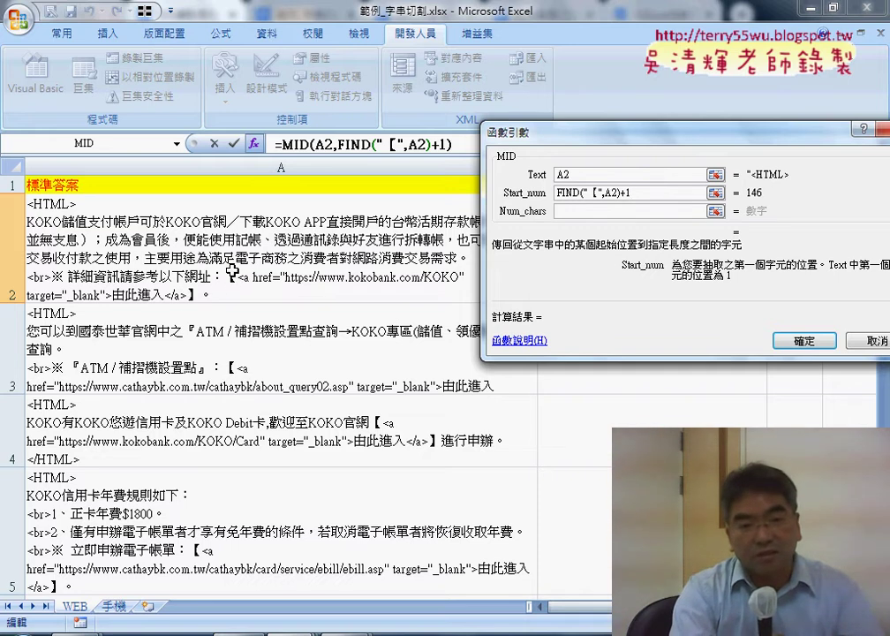
click(570, 210)
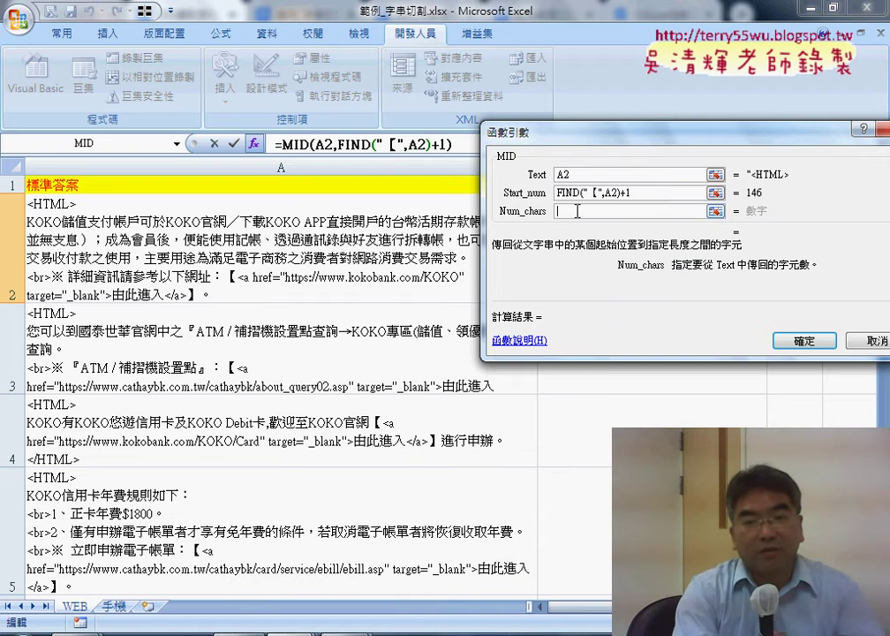
right_click(576, 212)
click(605, 262)
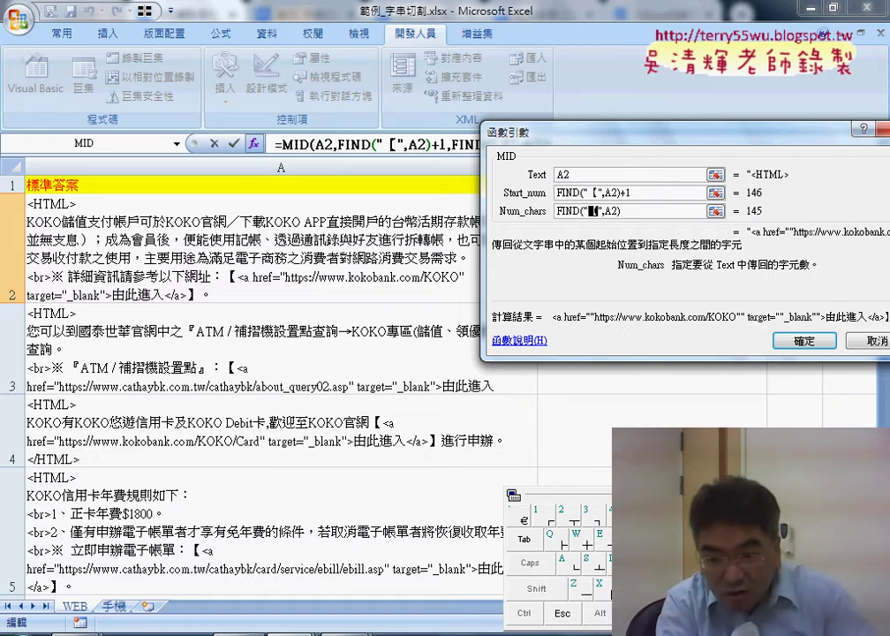
text(】)
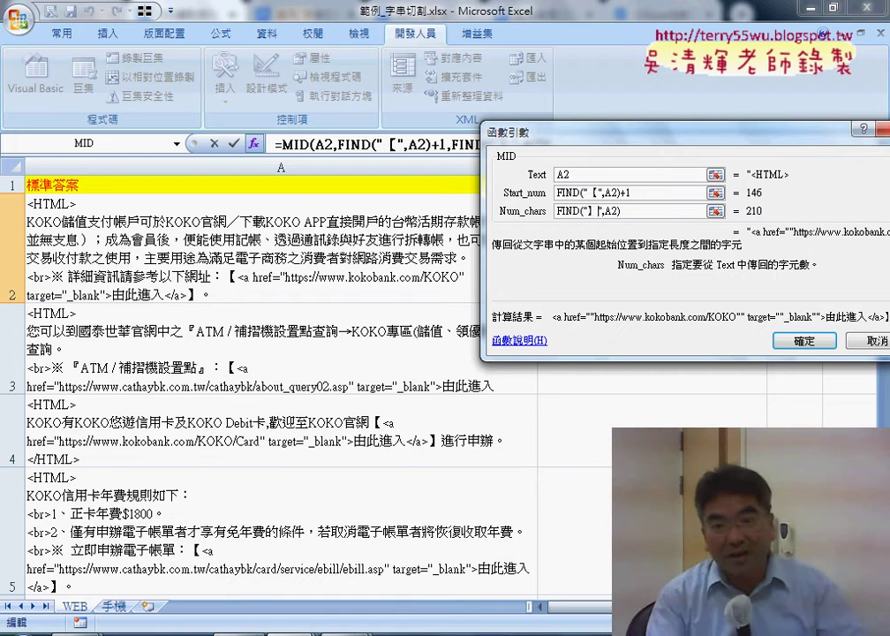
click(632, 205)
text(-)
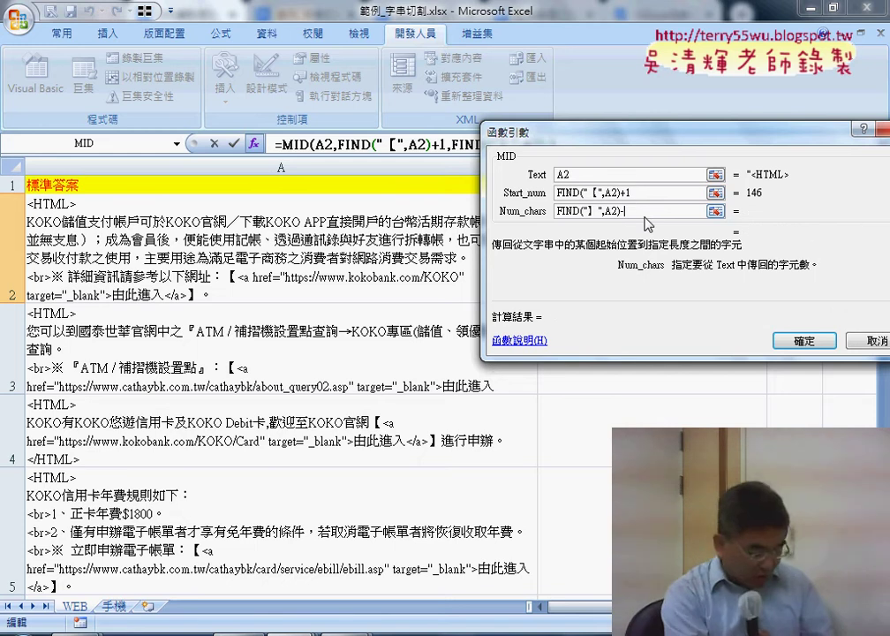
text(FIND("【",A2))
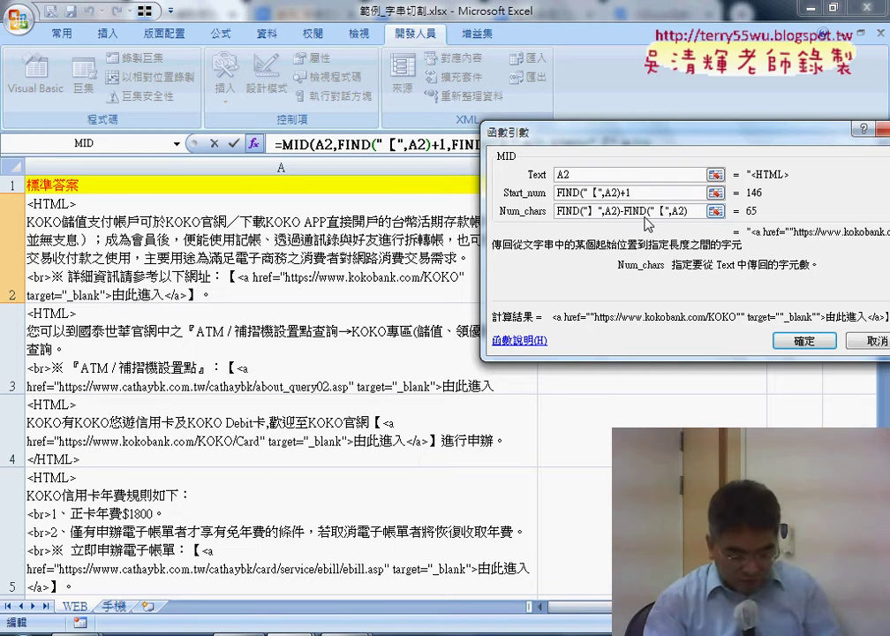
text(-1)
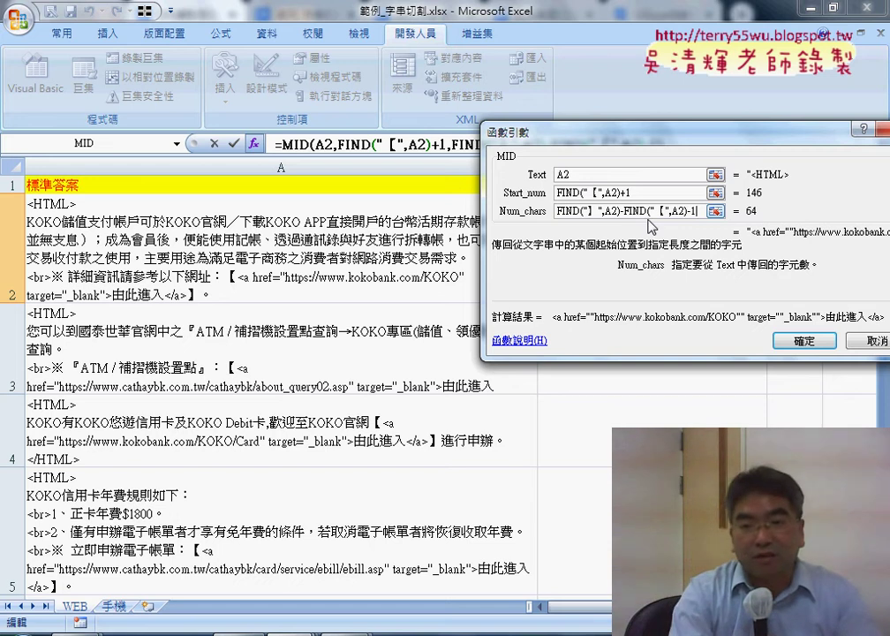
drag(711, 139, 393, 265)
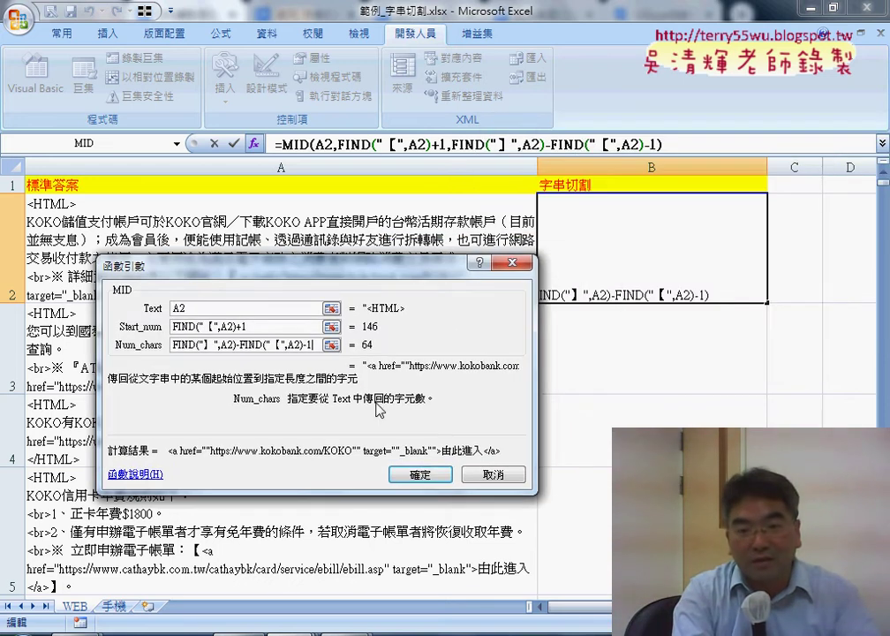
click(455, 468)
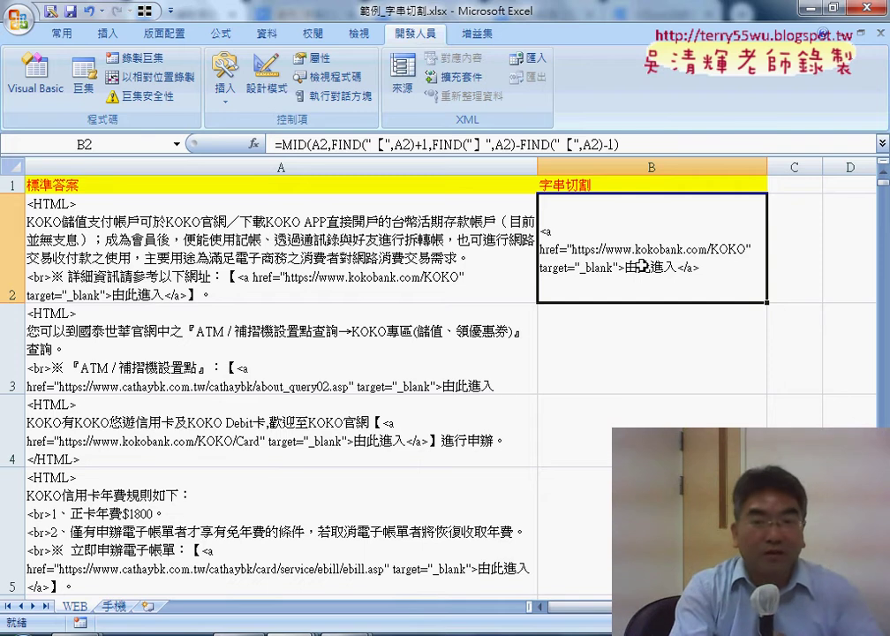
Fill B2's MID formula down column B, then select A6, which holds two links.
double_click(766, 303)
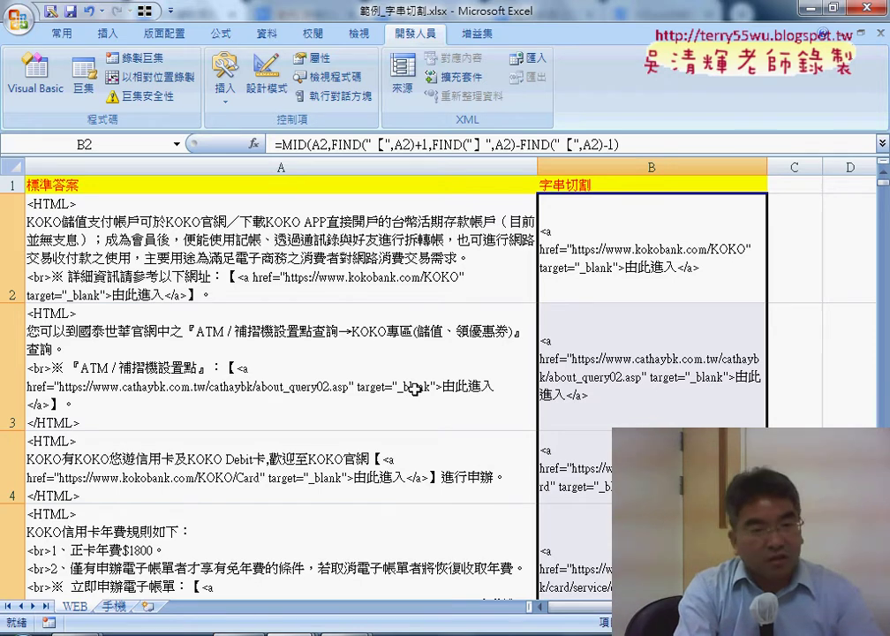
scroll(414, 388, down, 1)
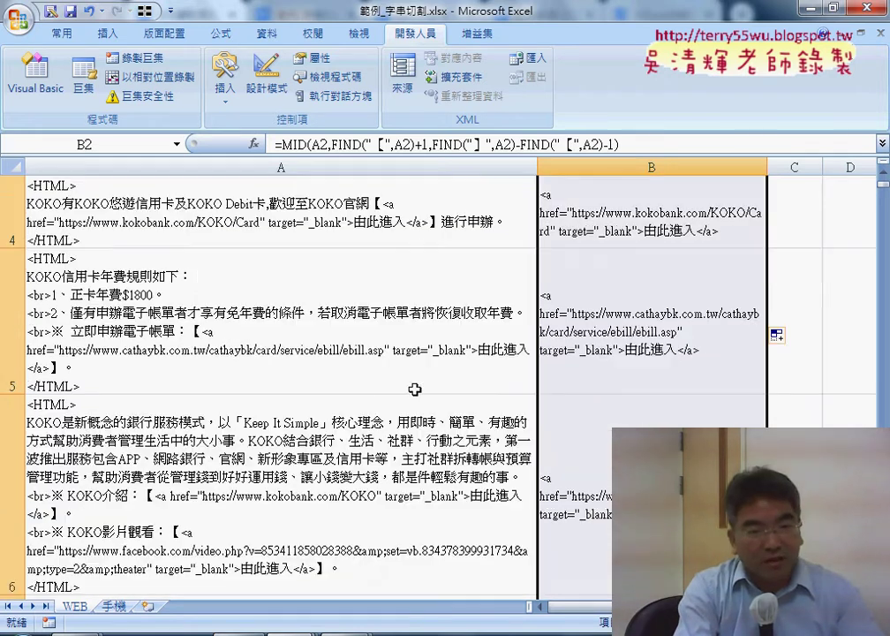
click(351, 484)
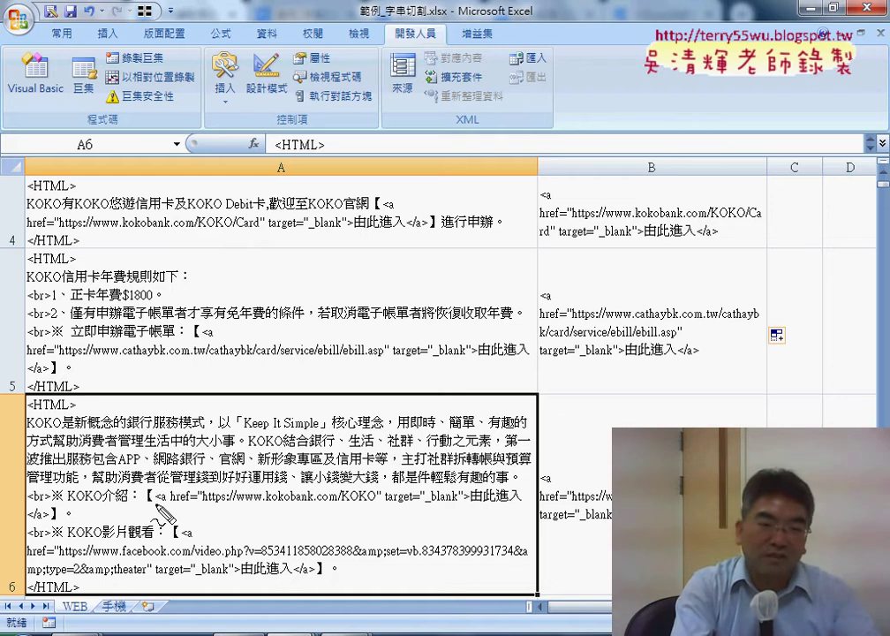
Mark in red the 【 and 】 around both links in A6 and loop the second link.
drag(143, 497, 154, 502)
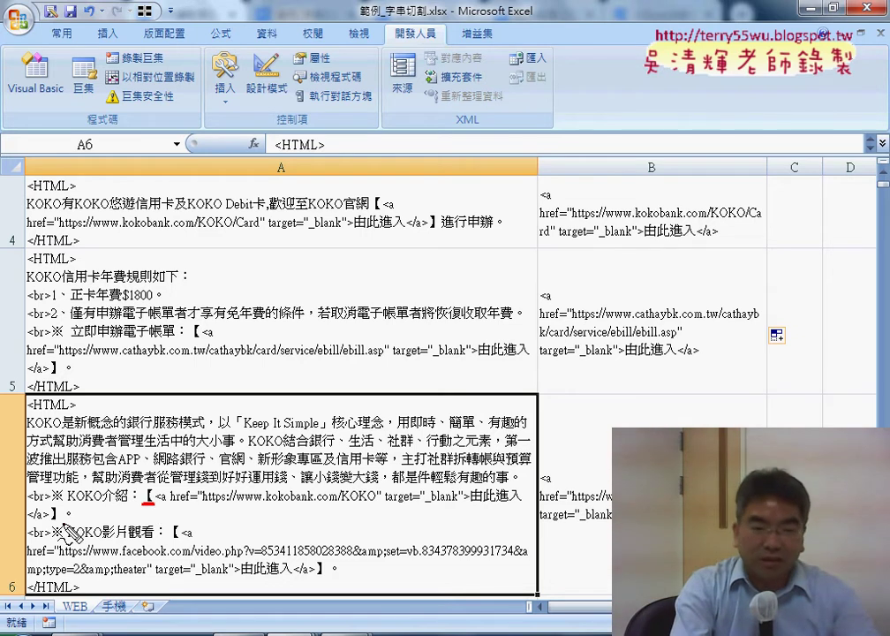
drag(32, 523, 49, 521)
drag(384, 499, 565, 415)
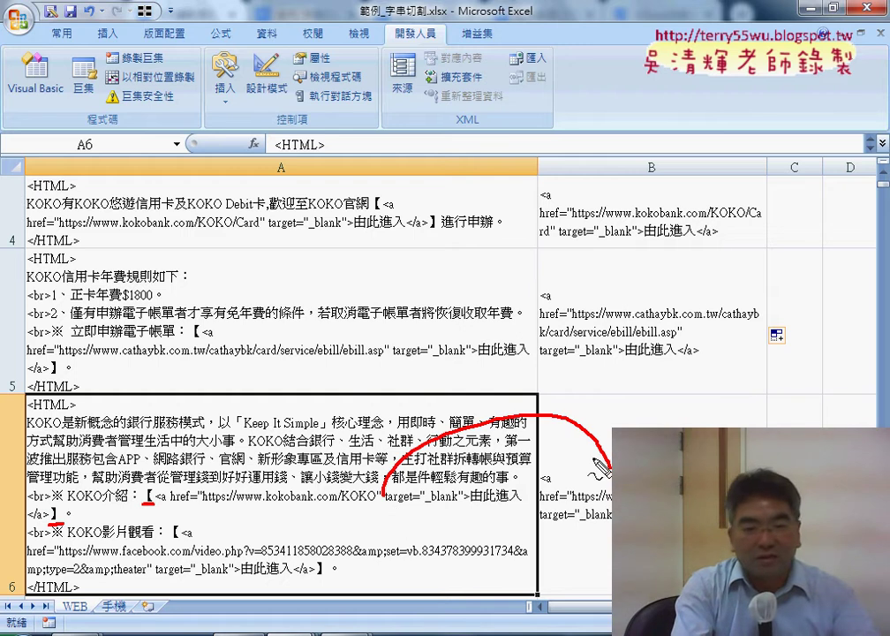
drag(170, 522, 182, 519)
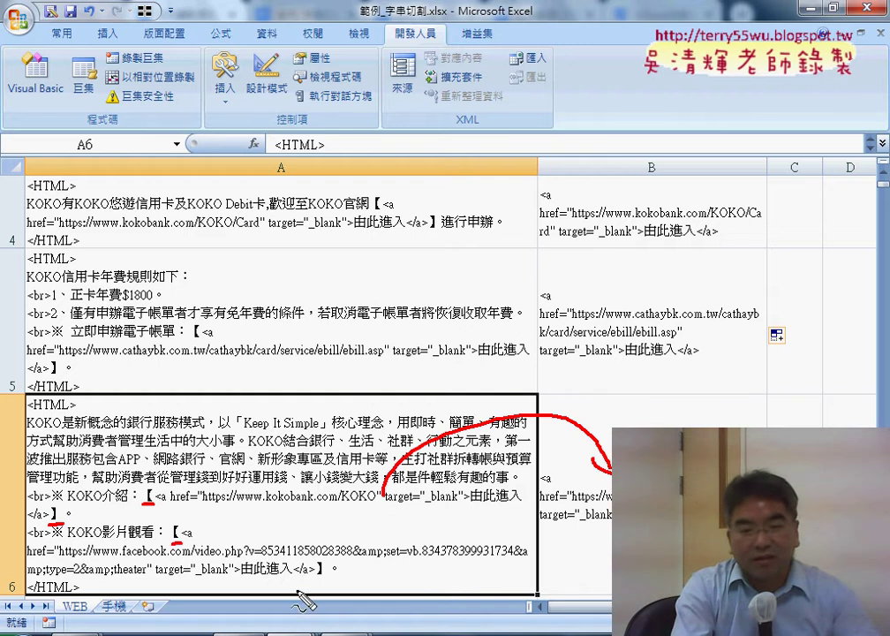
drag(318, 581, 338, 579)
drag(383, 507, 540, 556)
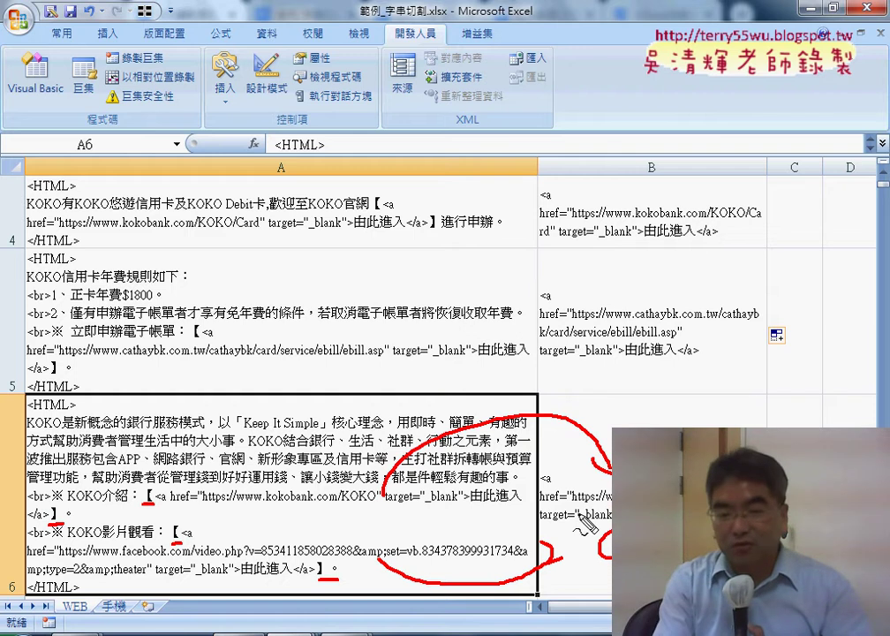
Underline kokobank.com/KOKO and 858028388 in A6, then write and box 'For' over B5.
drag(291, 508, 363, 510)
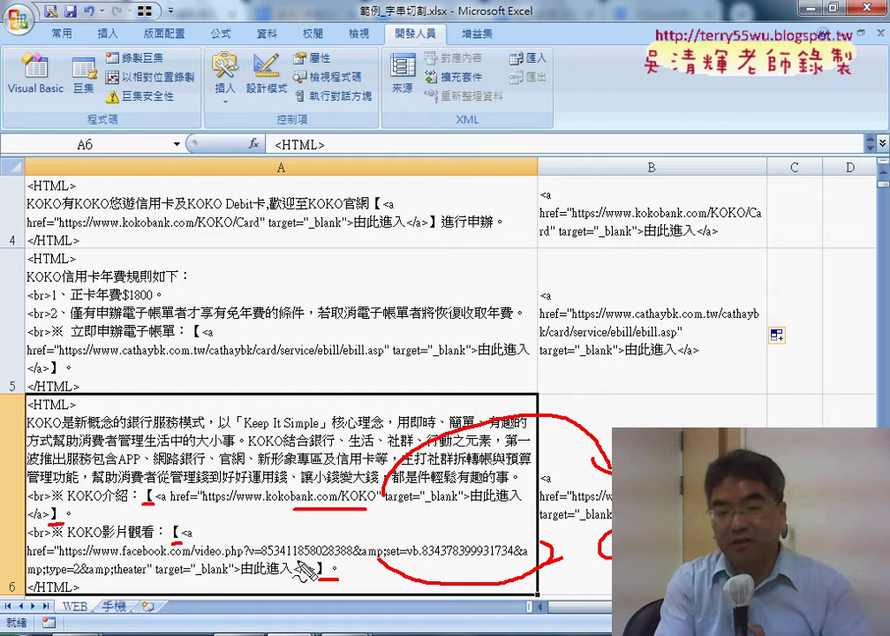
drag(299, 559, 351, 558)
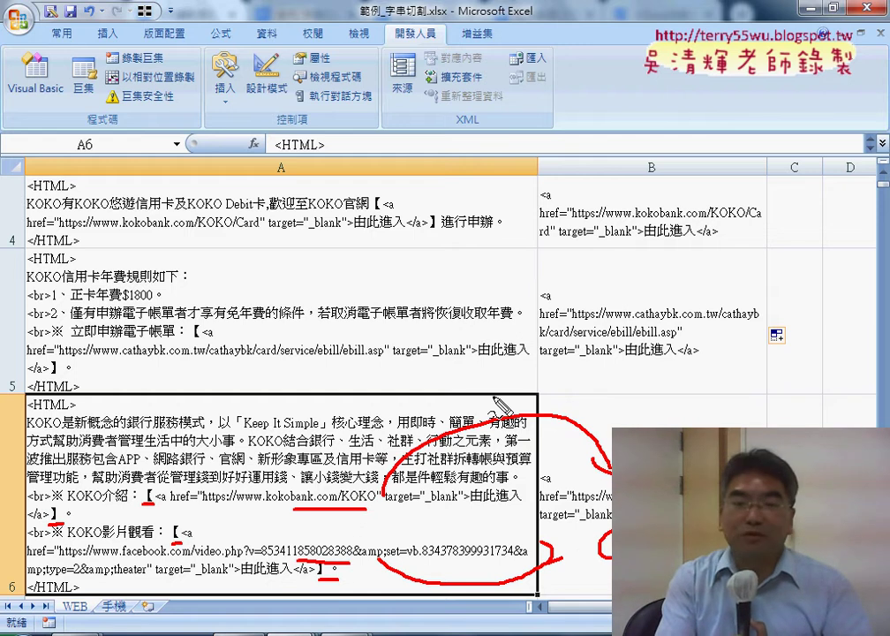
mouse_move(590, 311)
mouse_down()
mouse_move(628, 309)
mouse_move(614, 351)
mouse_move(642, 325)
mouse_move(669, 327)
mouse_up()
drag(648, 362, 589, 364)
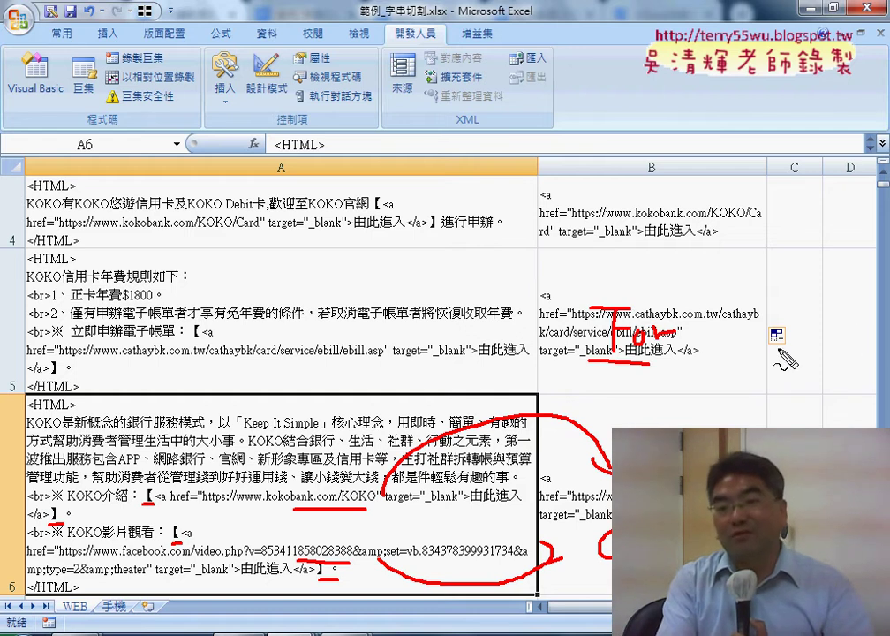
mouse_move(634, 372)
mouse_down()
mouse_move(638, 395)
mouse_move(645, 382)
mouse_up()
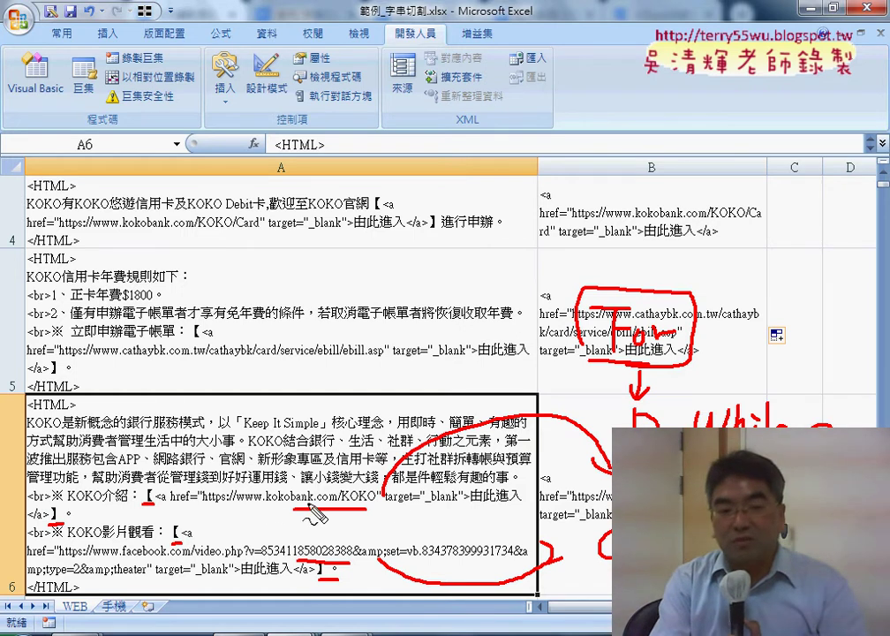
Circle both 【 brackets in A6 and add red '<>0' and '+1' notes.
drag(143, 489, 142, 502)
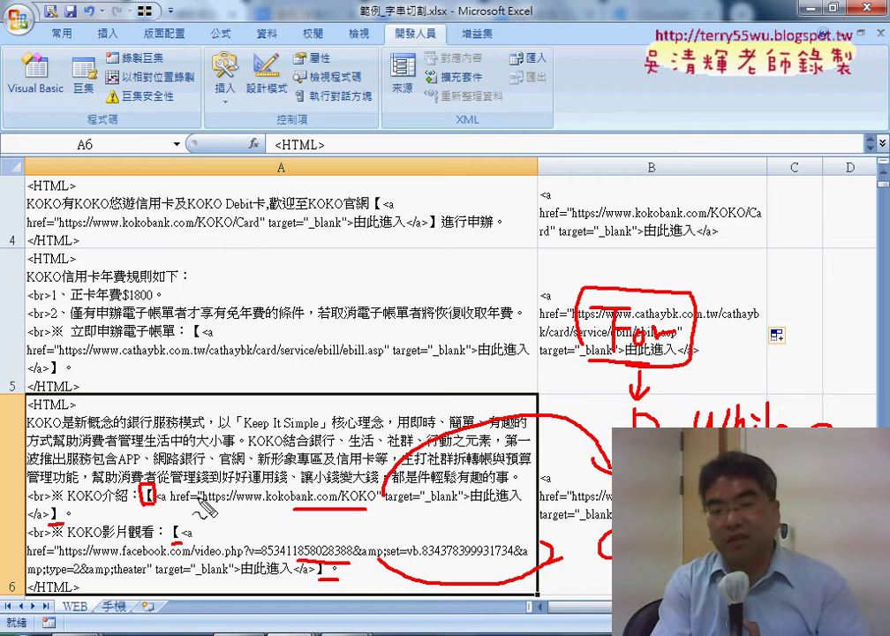
drag(175, 540, 188, 527)
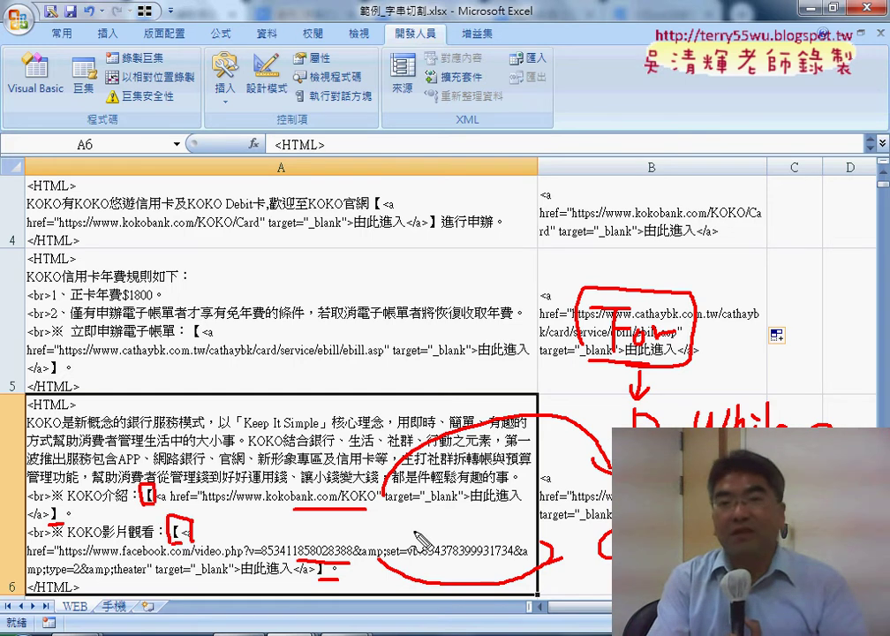
drag(299, 559, 332, 559)
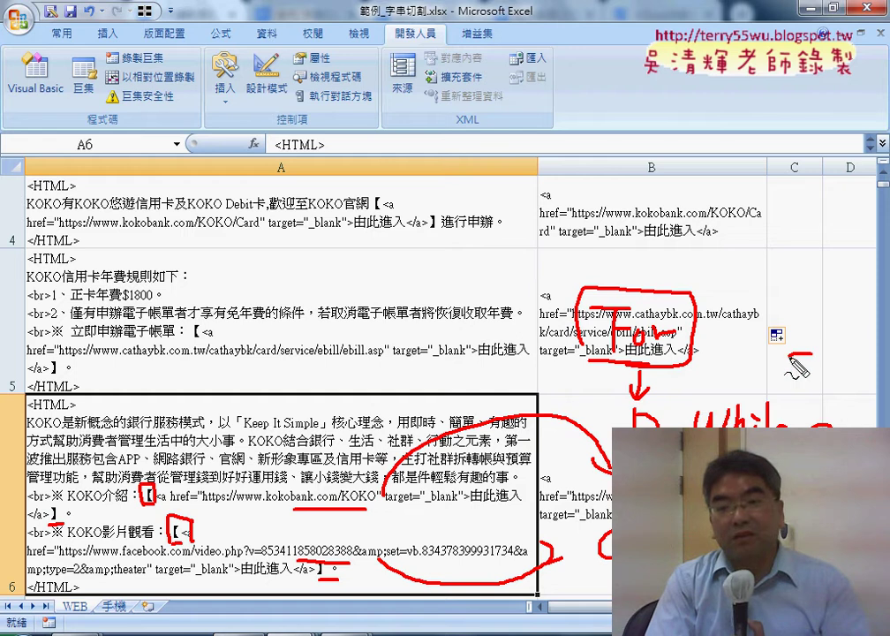
mouse_move(804, 353)
mouse_down()
mouse_move(803, 369)
mouse_move(842, 356)
mouse_up()
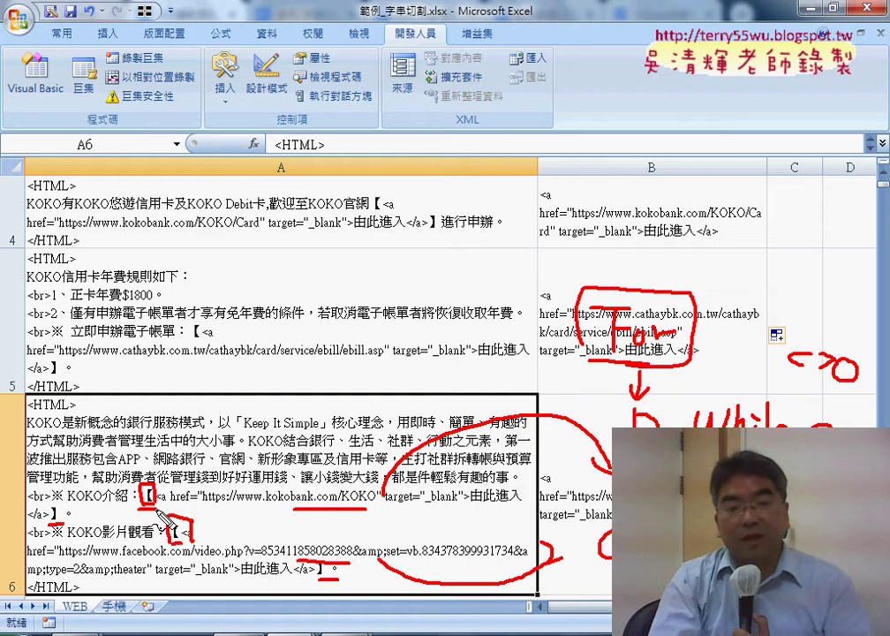
mouse_move(164, 482)
mouse_down()
mouse_move(177, 481)
mouse_move(170, 491)
mouse_move(232, 520)
mouse_up()
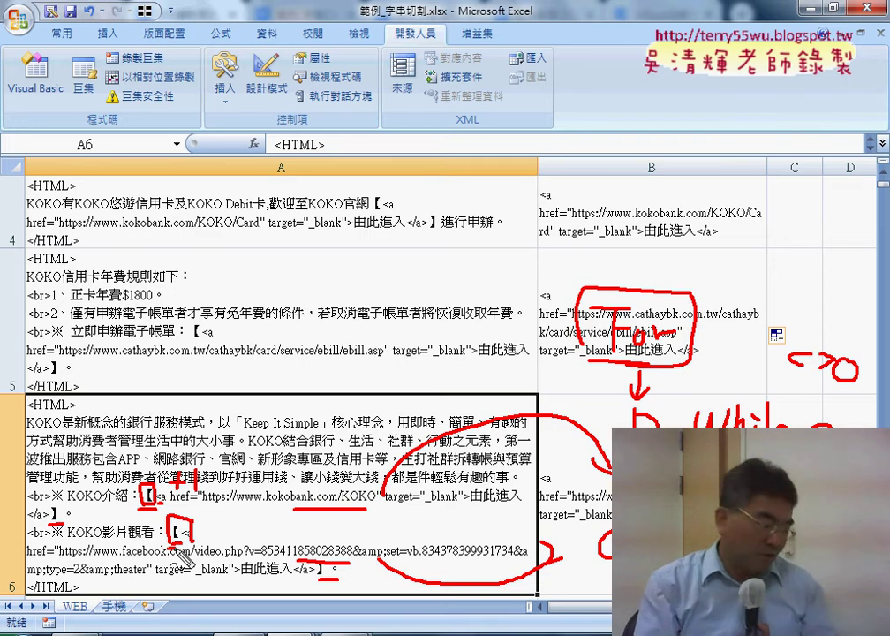
Save past the privacy warning, insert a Module under Sheet1 (WEB), and switch to Chrome.
key(ctrl+s)
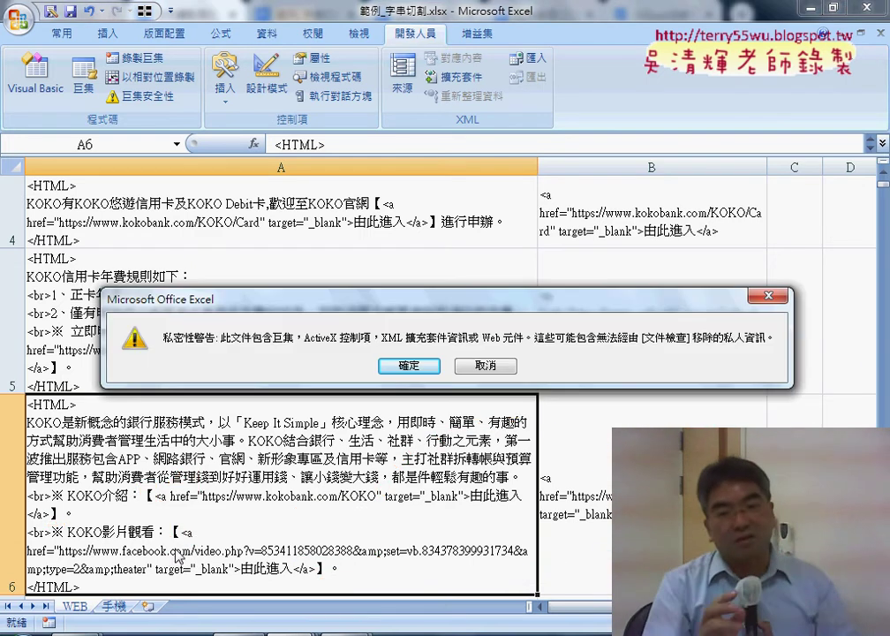
click(420, 366)
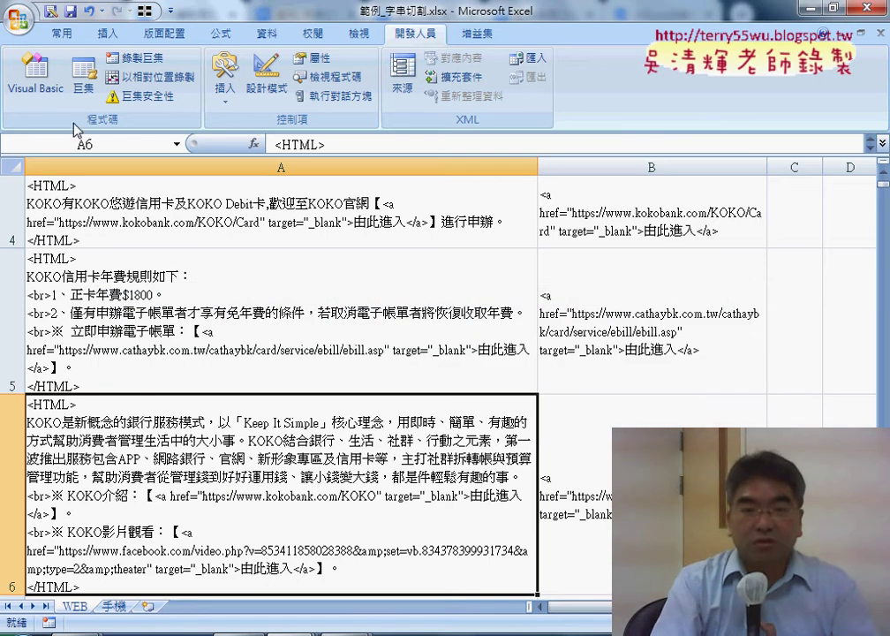
click(36, 69)
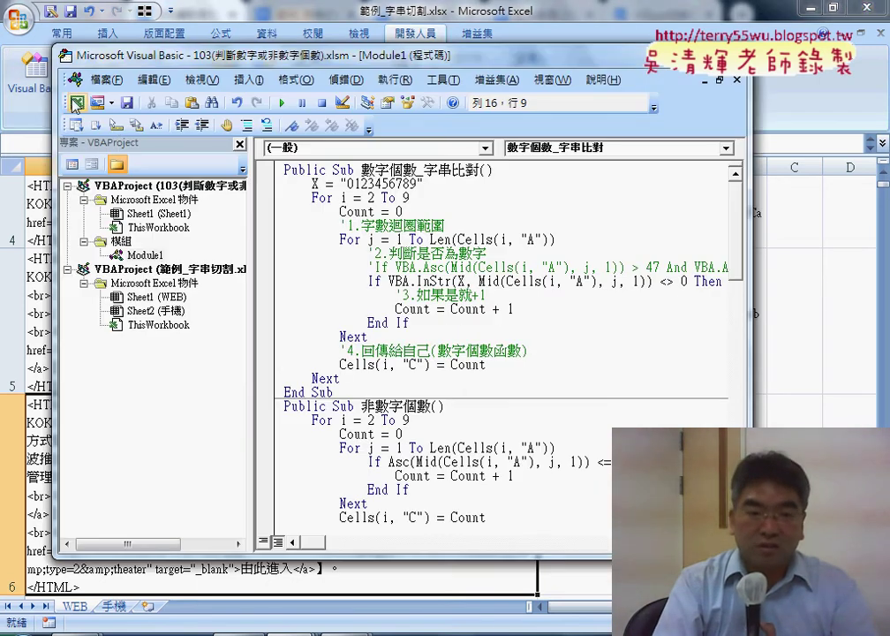
right_click(163, 299)
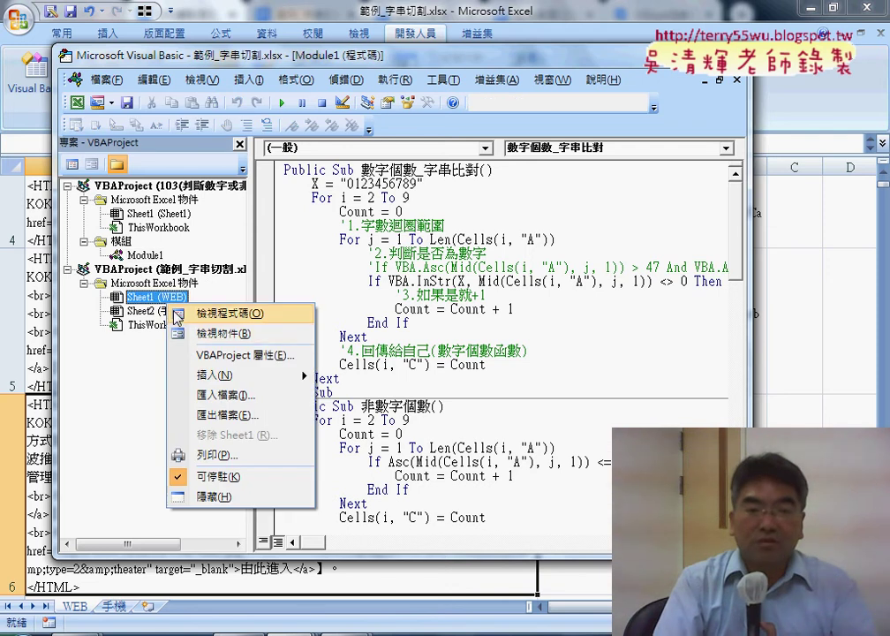
mouse_move(222, 383)
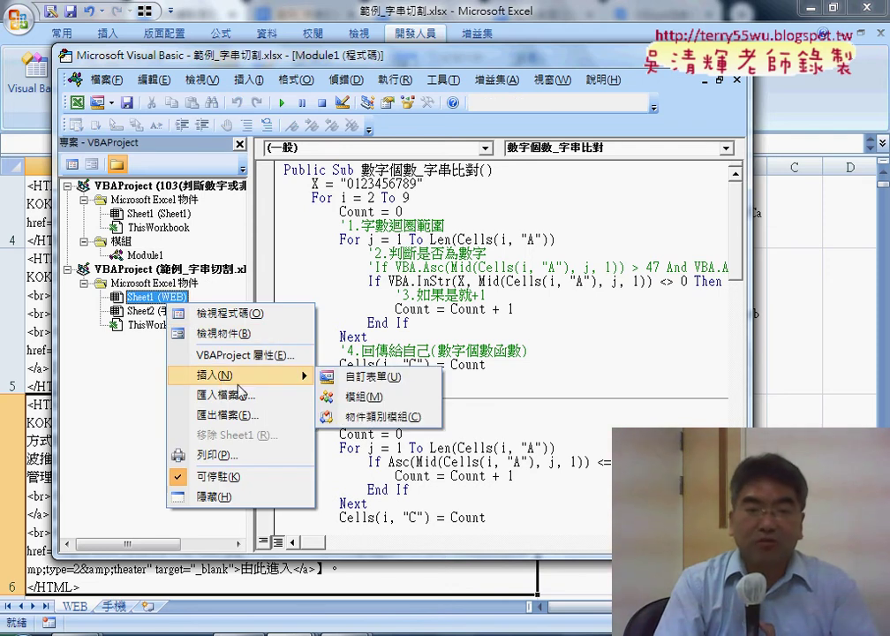
click(363, 397)
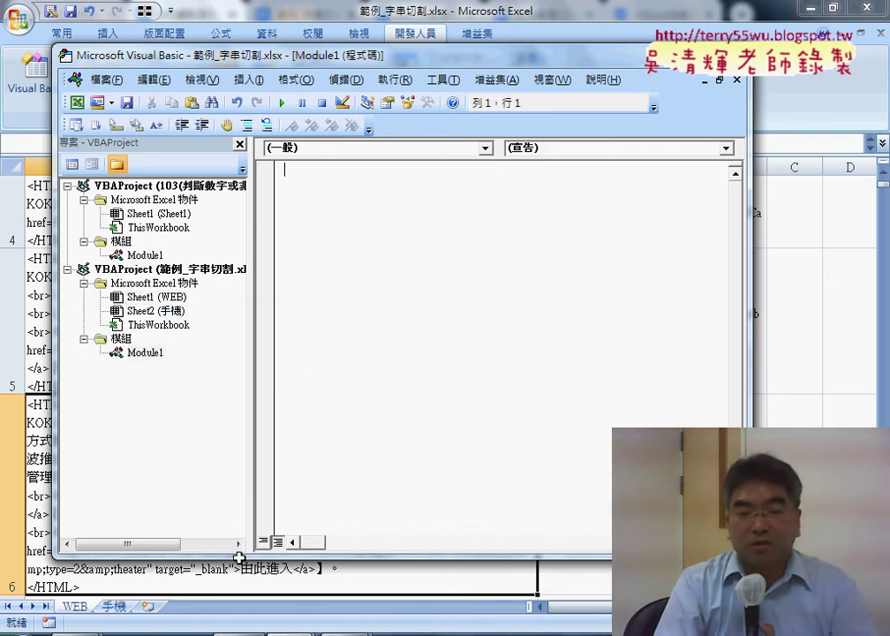
key(alt+Tab)
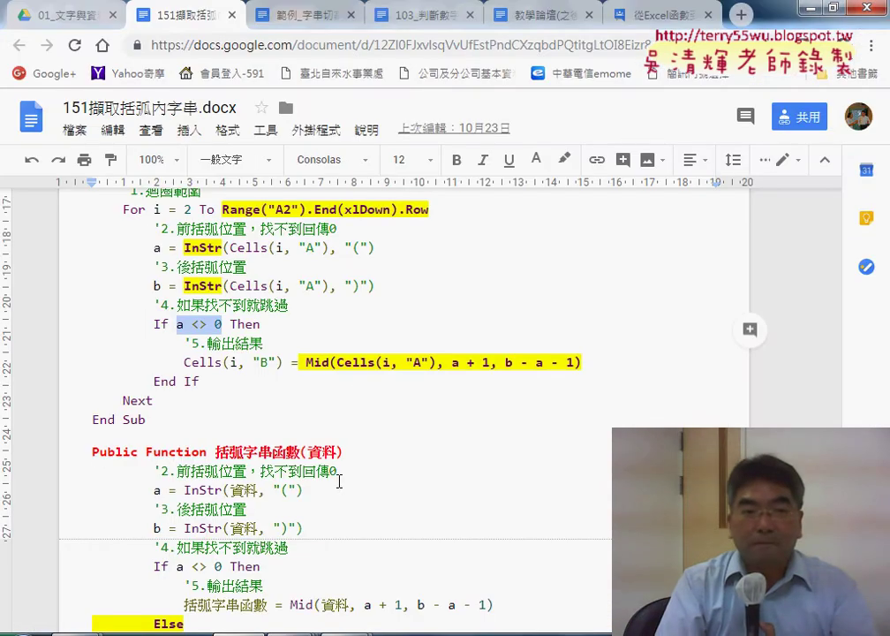
Open 範例_字串切割程式碼.docx from the Google Drive folder.
click(67, 16)
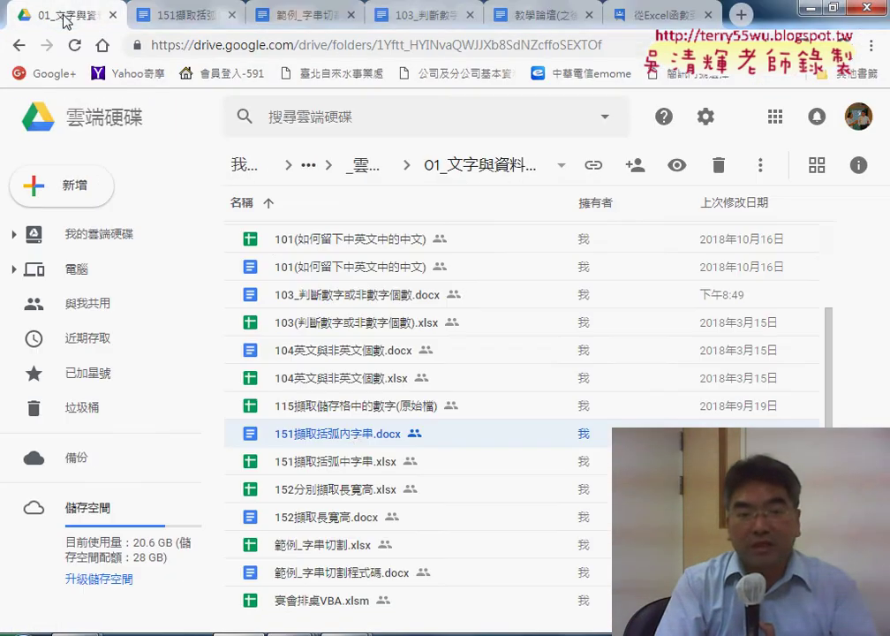
click(314, 557)
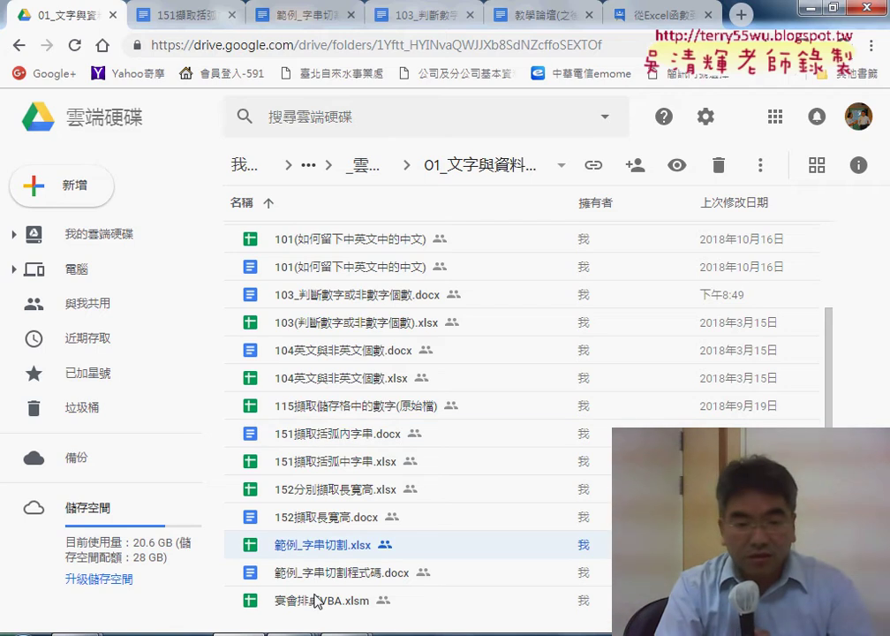
double_click(320, 576)
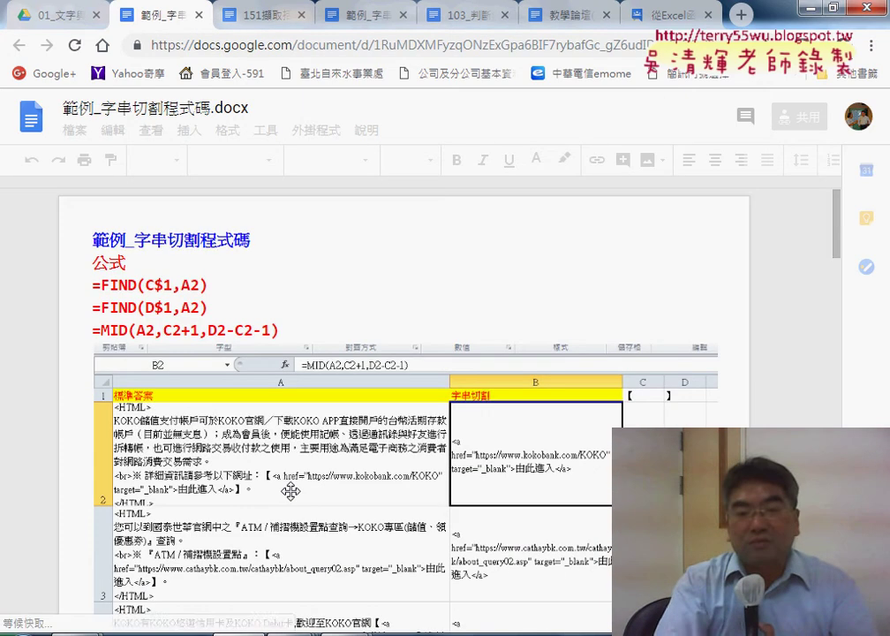
Select the code from Public Sub 字串切割_所有超連結 through the 清除 sub's End Sub, and copy it.
scroll(285, 469, down, 4)
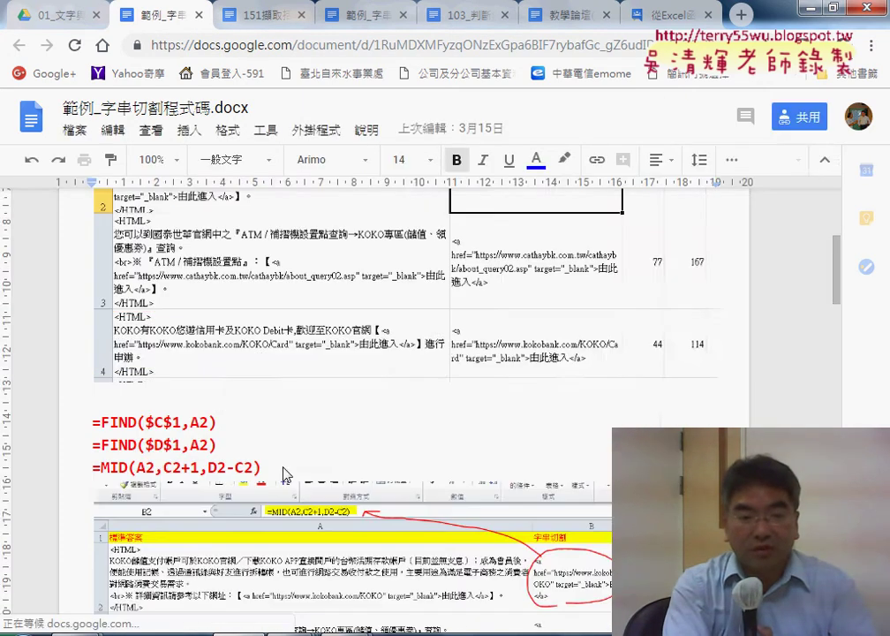
scroll(284, 470, down, 3)
scroll(274, 482, down, 4)
scroll(261, 491, down, 2)
scroll(262, 492, down, 3)
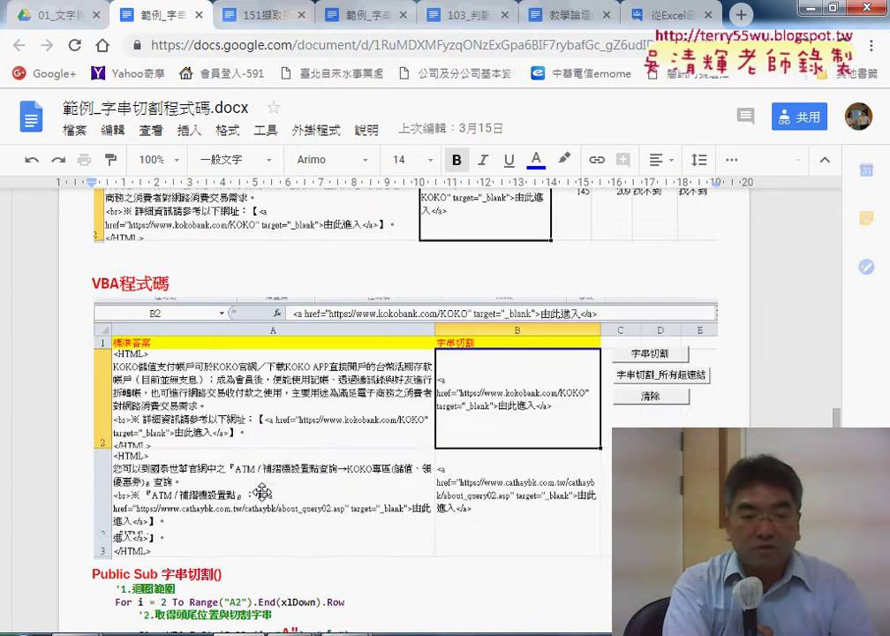
scroll(265, 486, down, 3)
scroll(268, 481, down, 2)
scroll(269, 468, down, 1)
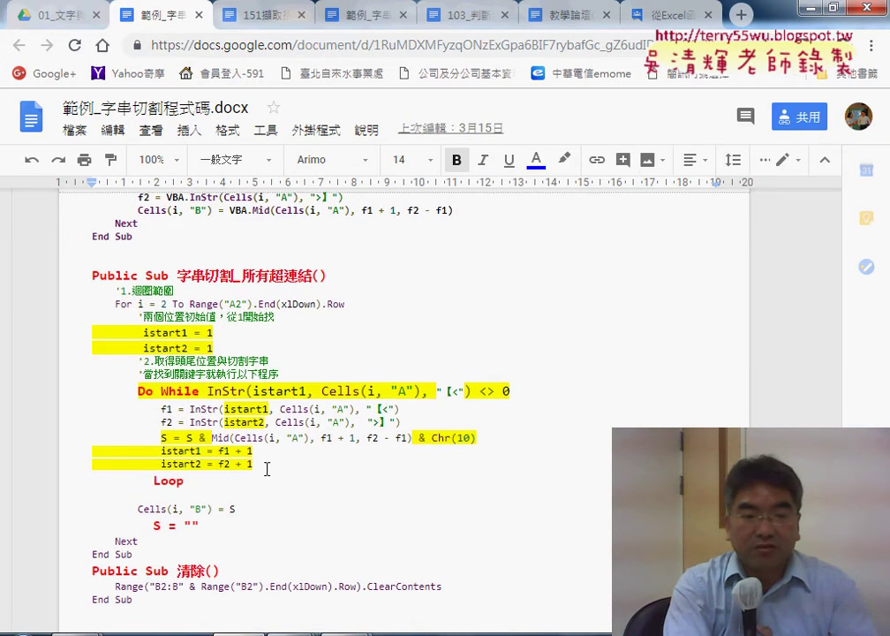
scroll(243, 415, down, 3)
scroll(103, 246, up, 2)
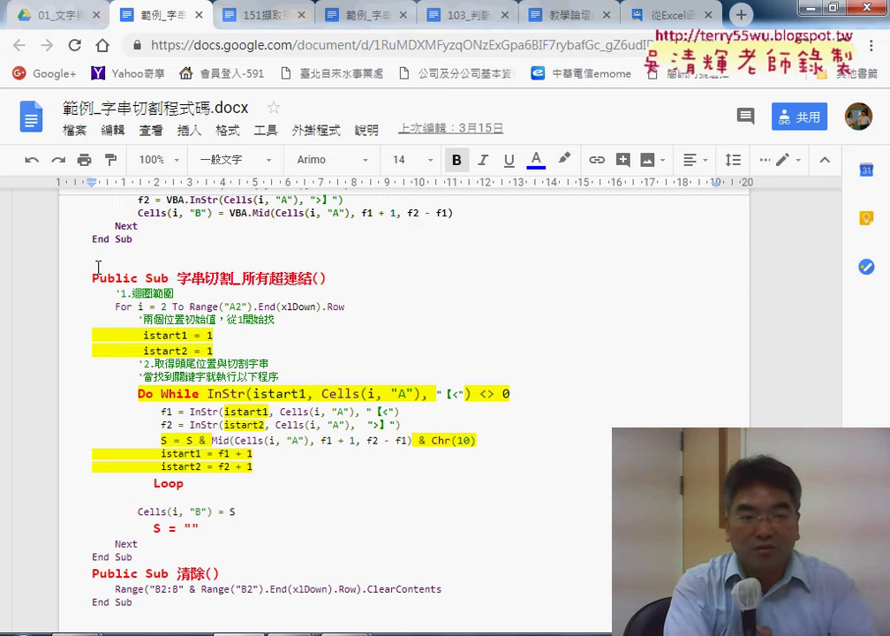
drag(92, 277, 122, 278)
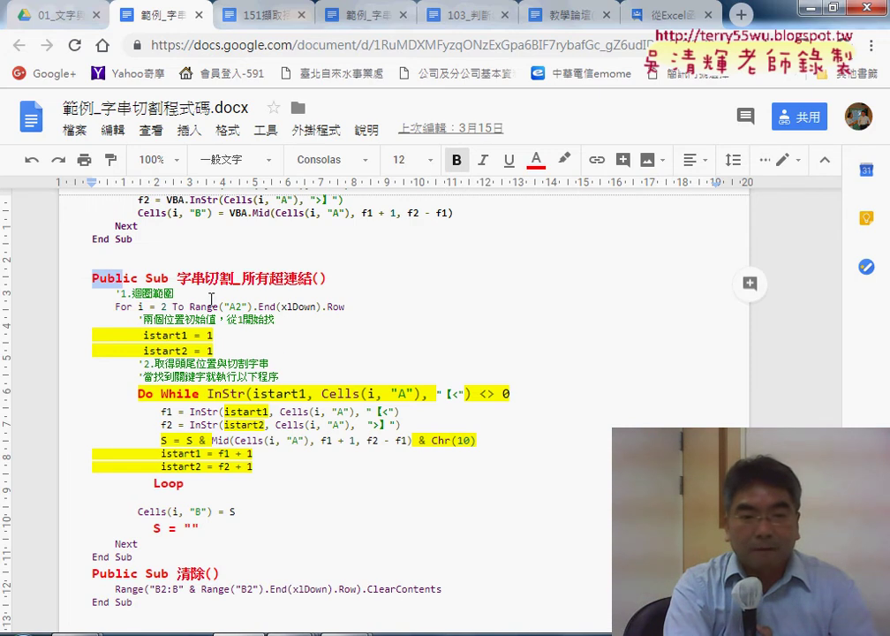
scroll(215, 371, down, 2)
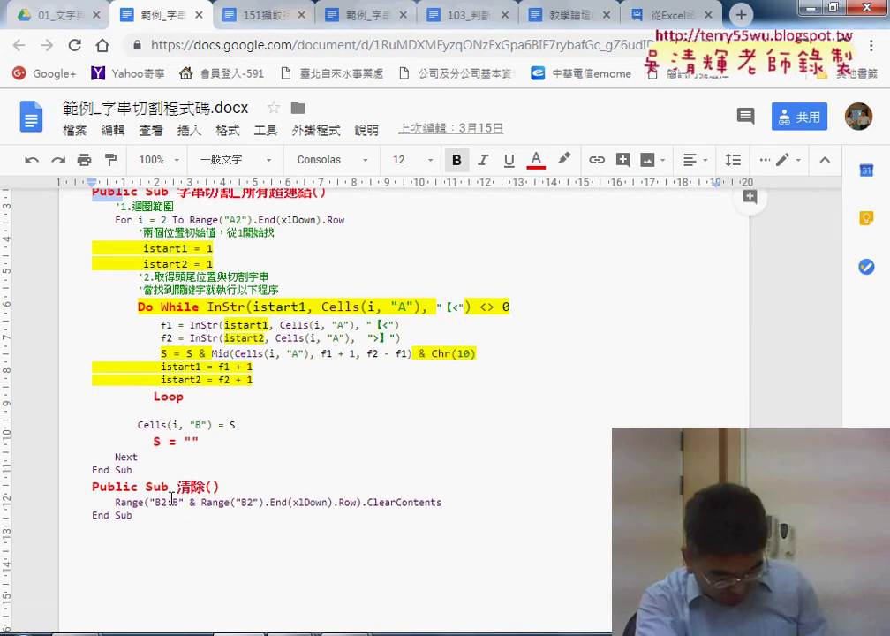
shift+click(147, 520)
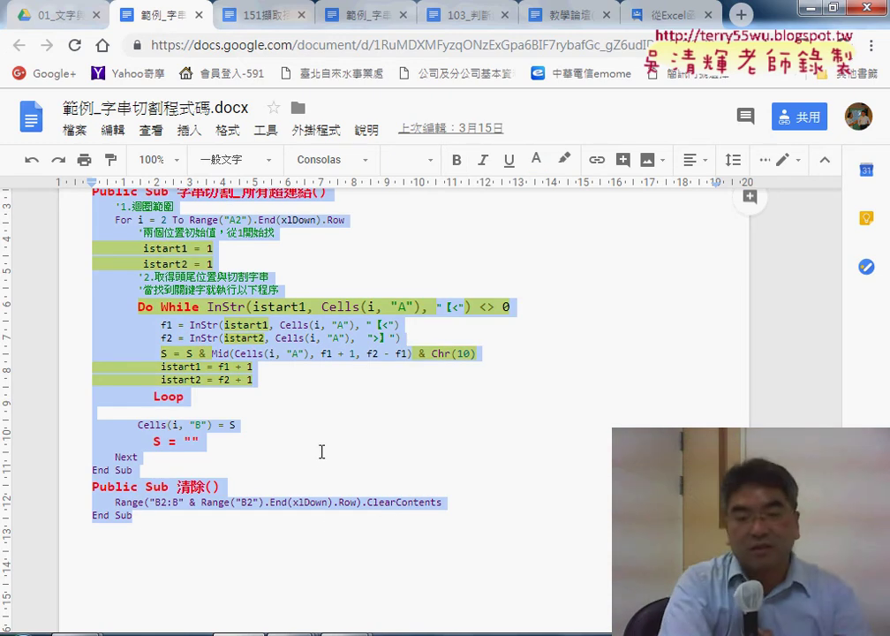
Paste the copied macro code into the empty VBA module.
mouse_move(302, 632)
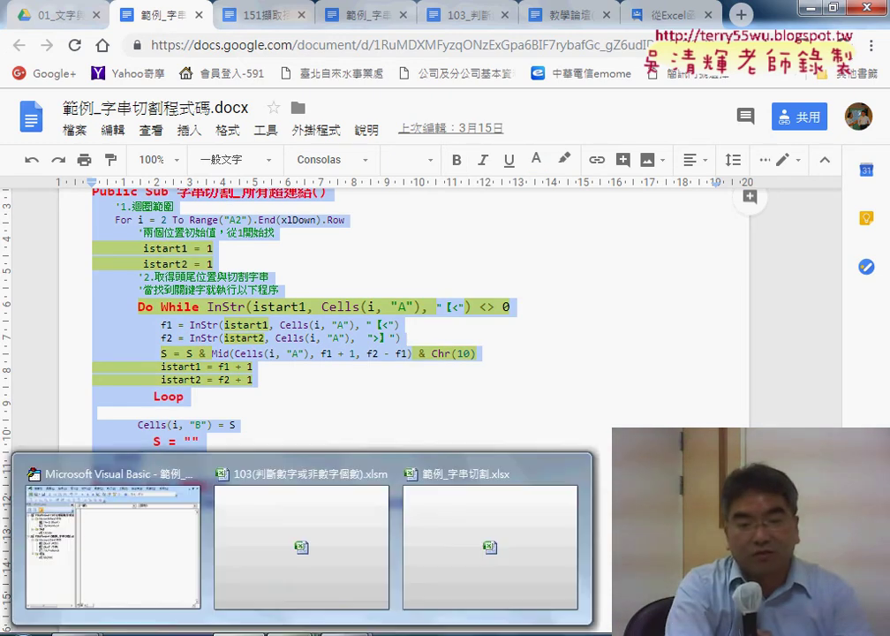
click(140, 468)
right_click(480, 335)
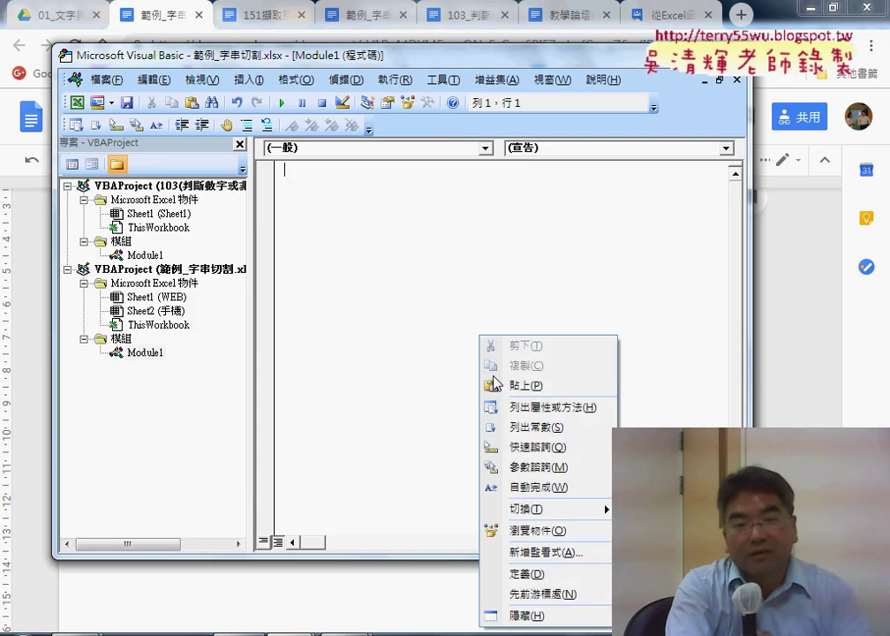
click(503, 385)
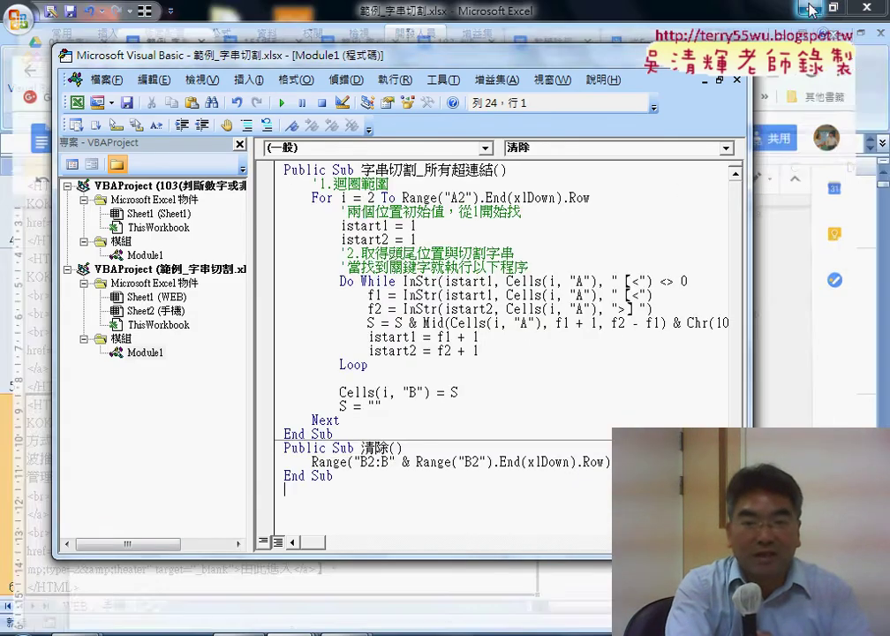
Shrink the Project Explorer and move the editor aside to show columns A and B.
drag(483, 62, 497, 65)
drag(622, 76, 580, 82)
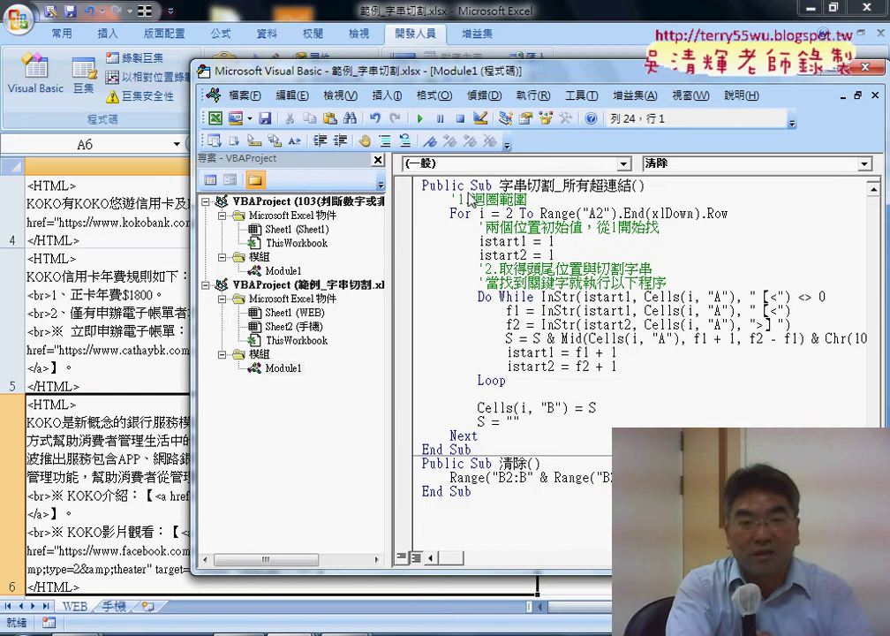
drag(394, 296, 265, 268)
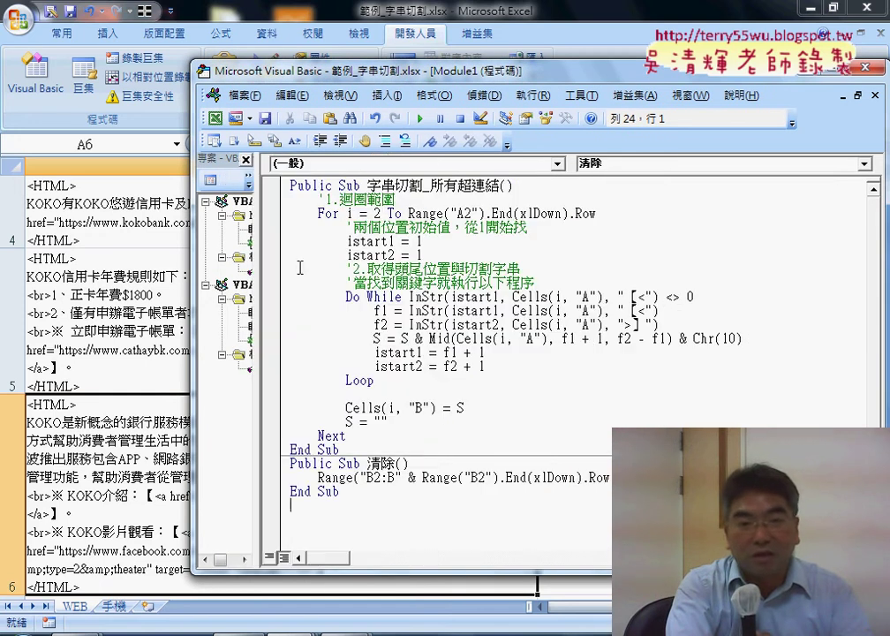
drag(324, 74, 769, 84)
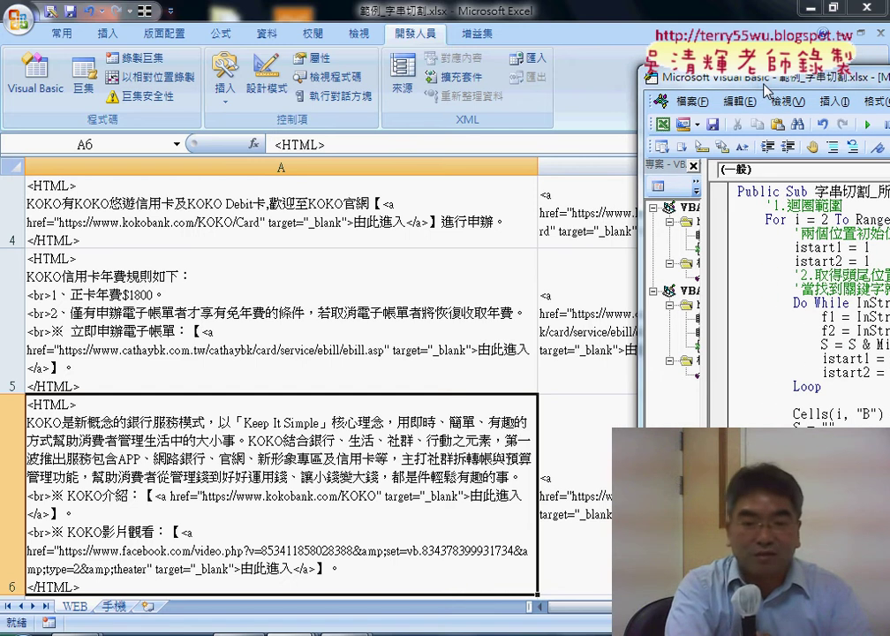
drag(583, 607, 606, 607)
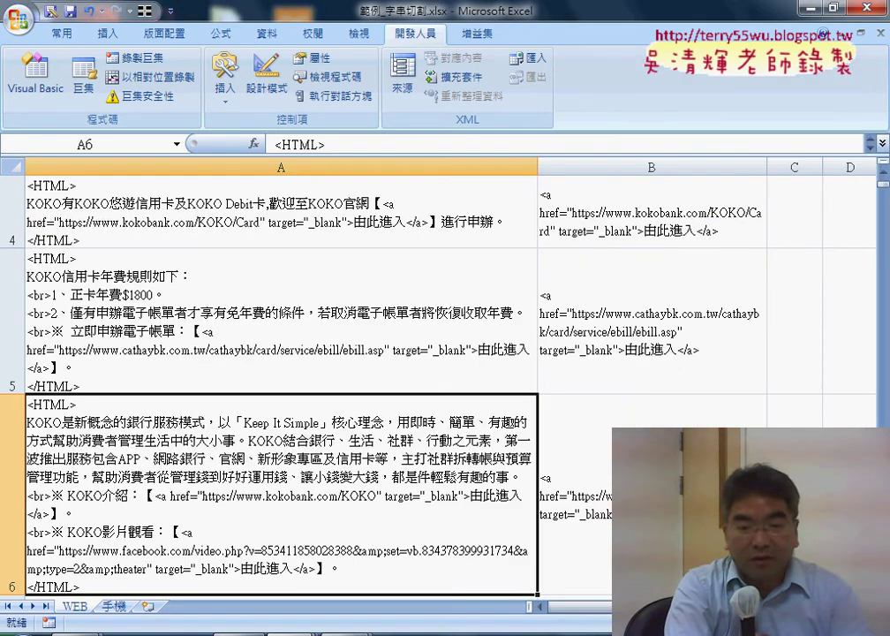
mouse_move(302, 630)
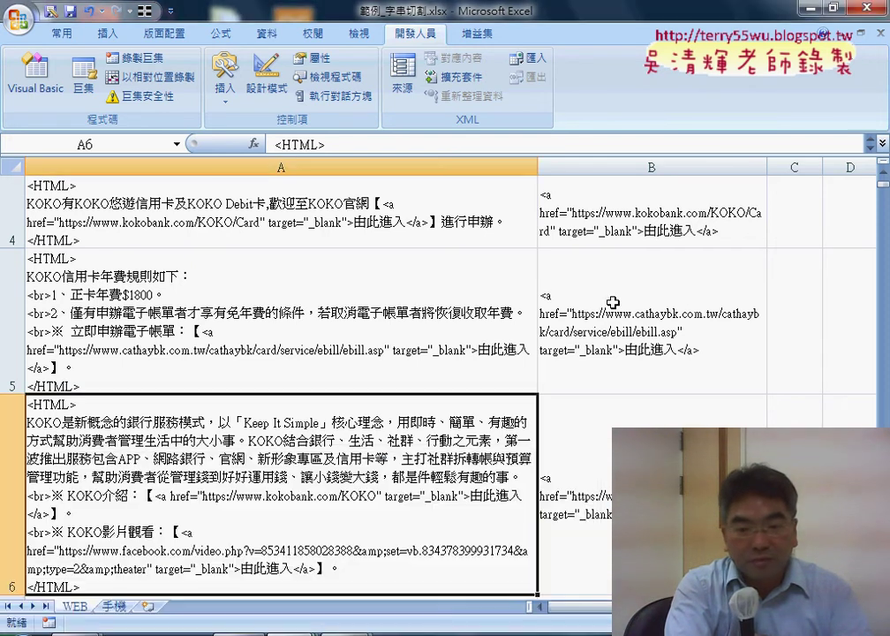
mouse_move(552, 607)
mouse_down()
mouse_move(563, 610)
mouse_move(543, 613)
mouse_up()
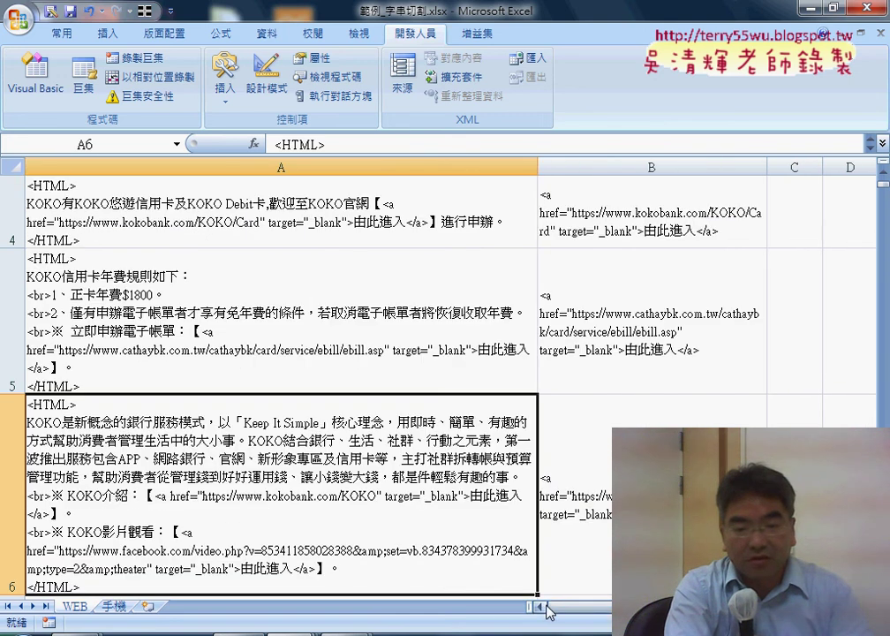
Run the 字串切割_所有超連結 macro and check B6 for A6's links.
mouse_move(301, 631)
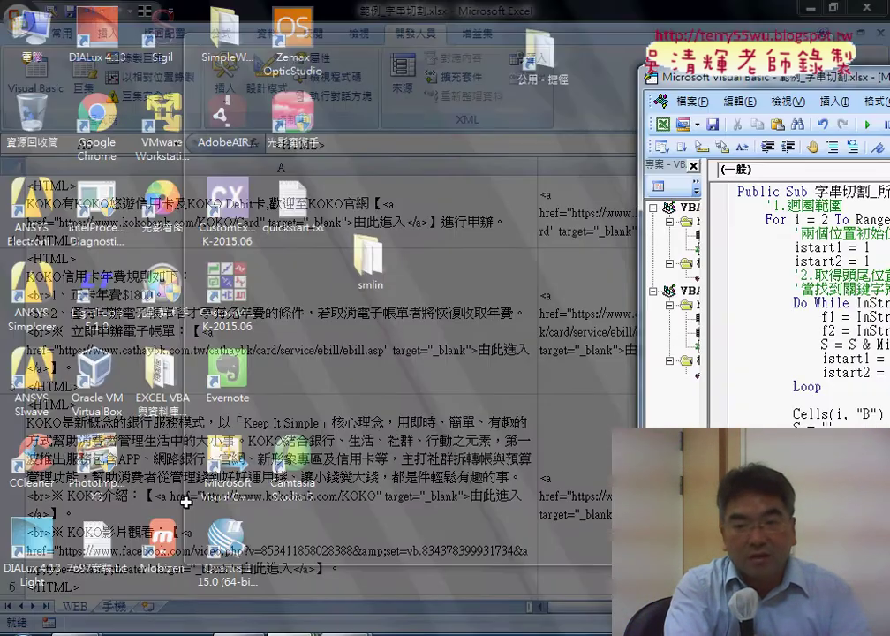
click(185, 503)
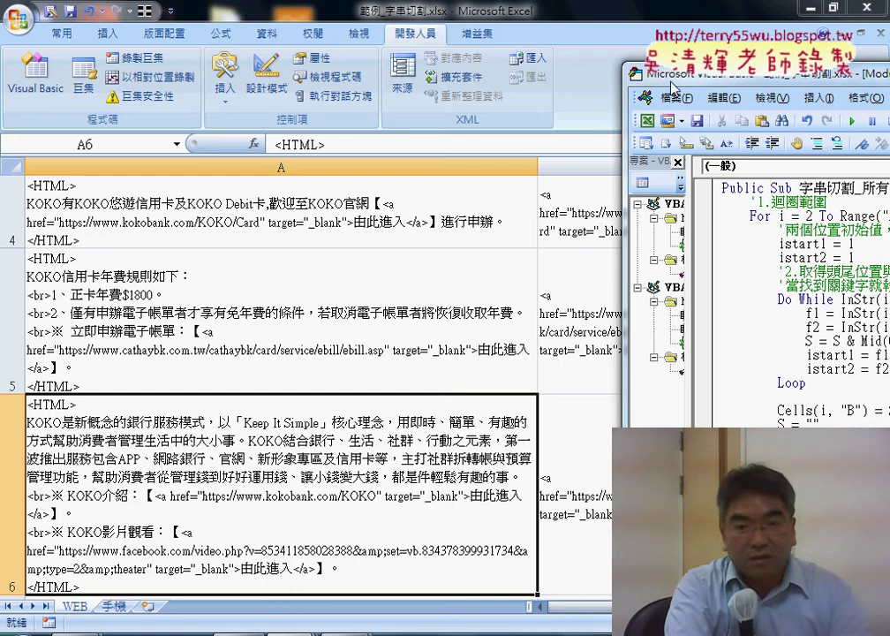
mouse_move(673, 87)
mouse_down()
mouse_move(387, 127)
mouse_move(308, 128)
mouse_up()
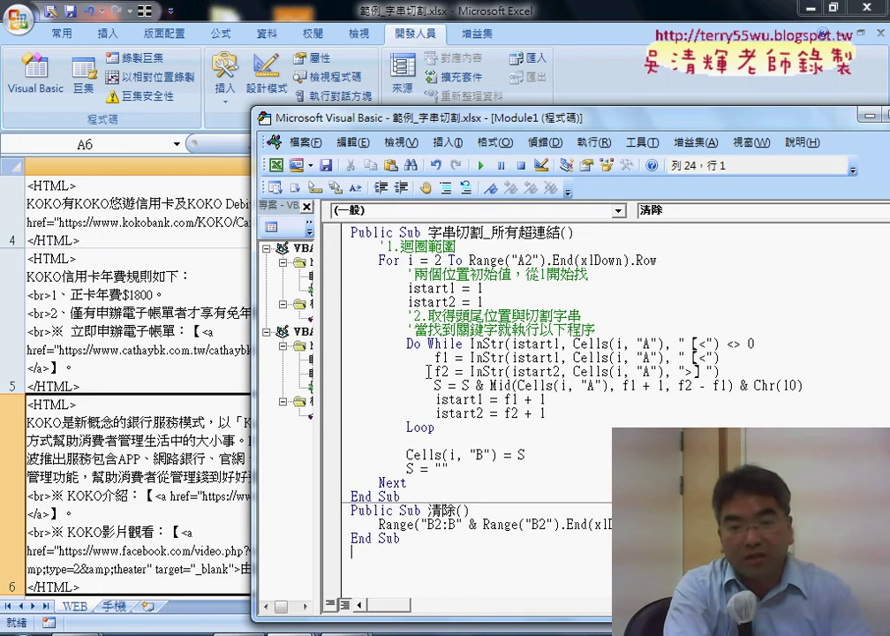
drag(404, 344, 458, 345)
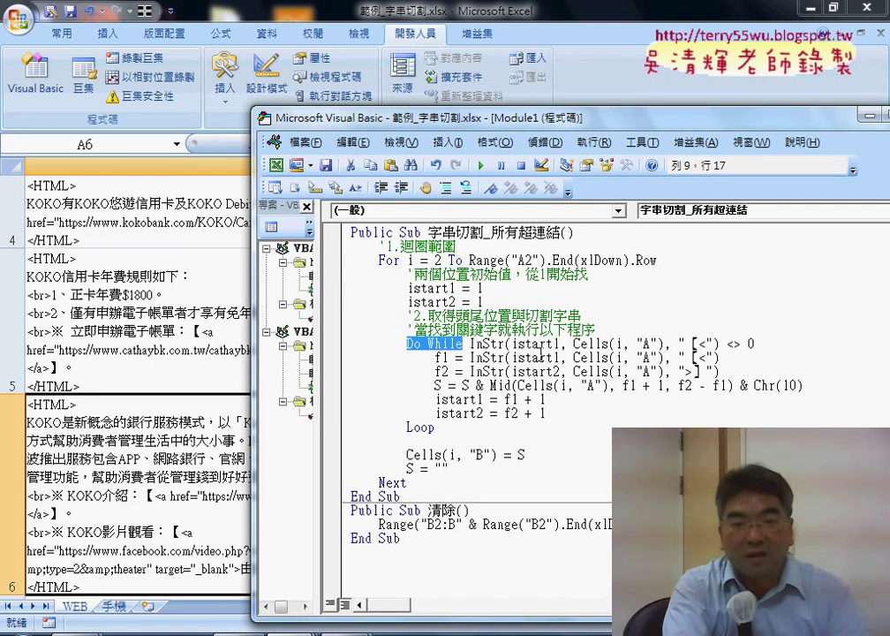
click(541, 346)
click(481, 165)
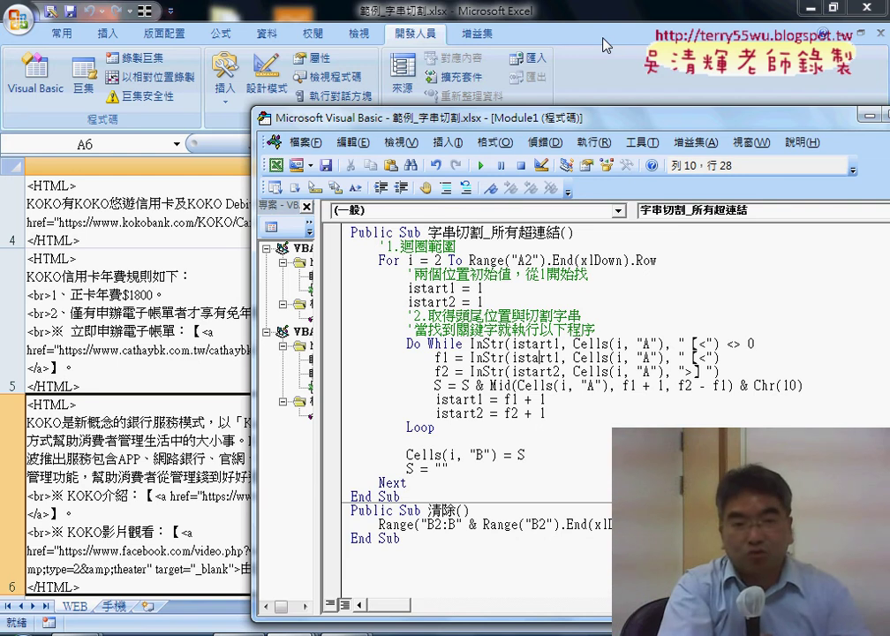
click(229, 282)
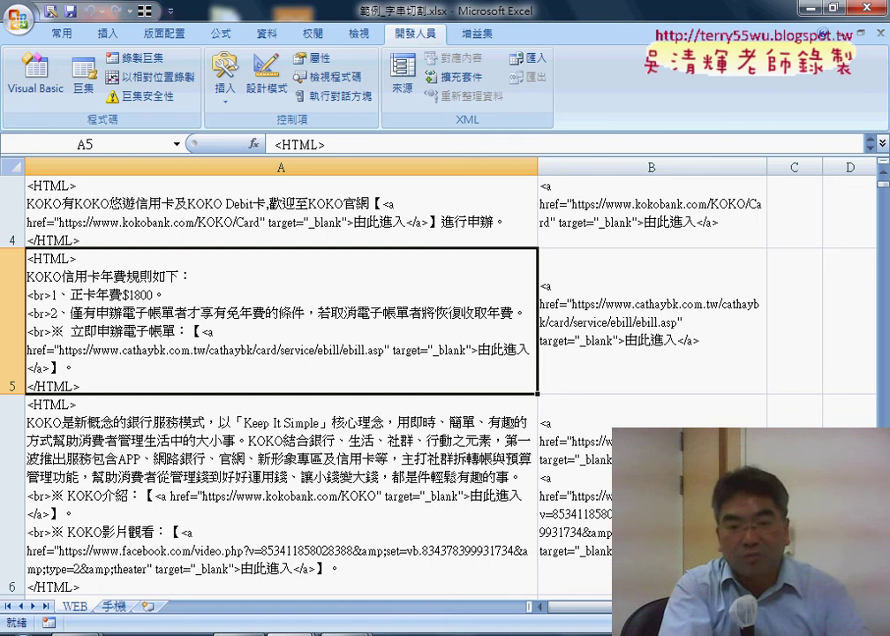
click(654, 411)
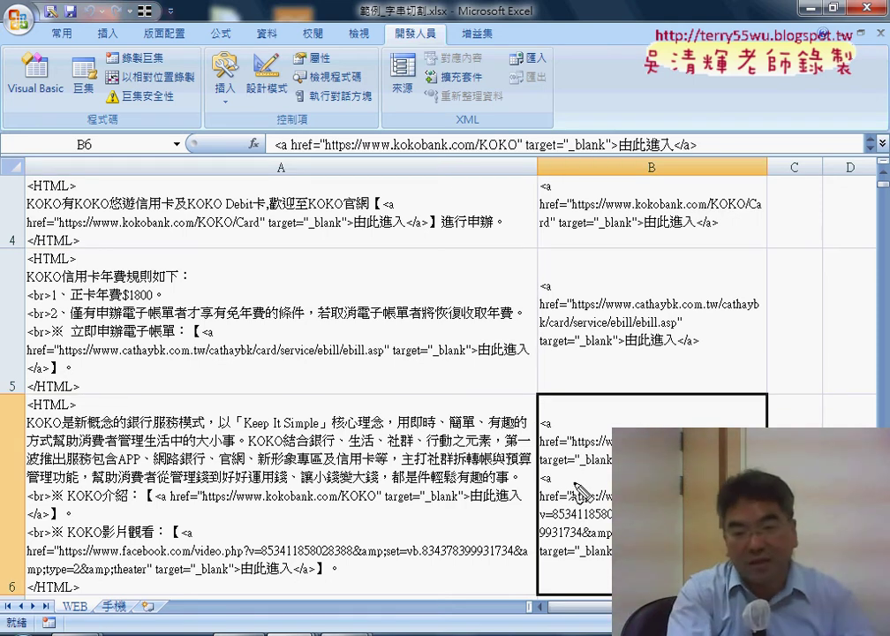
drag(532, 412, 611, 461)
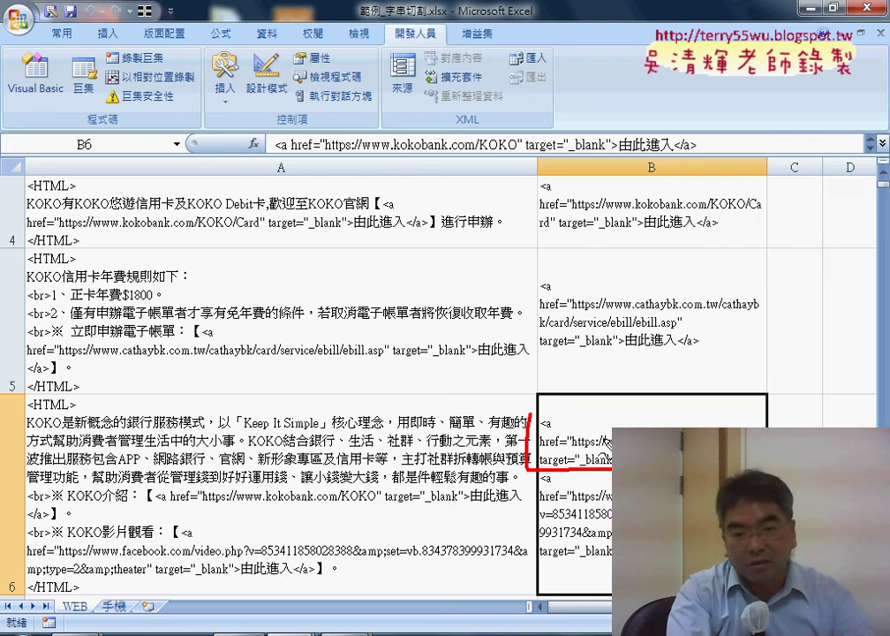
drag(530, 412, 706, 415)
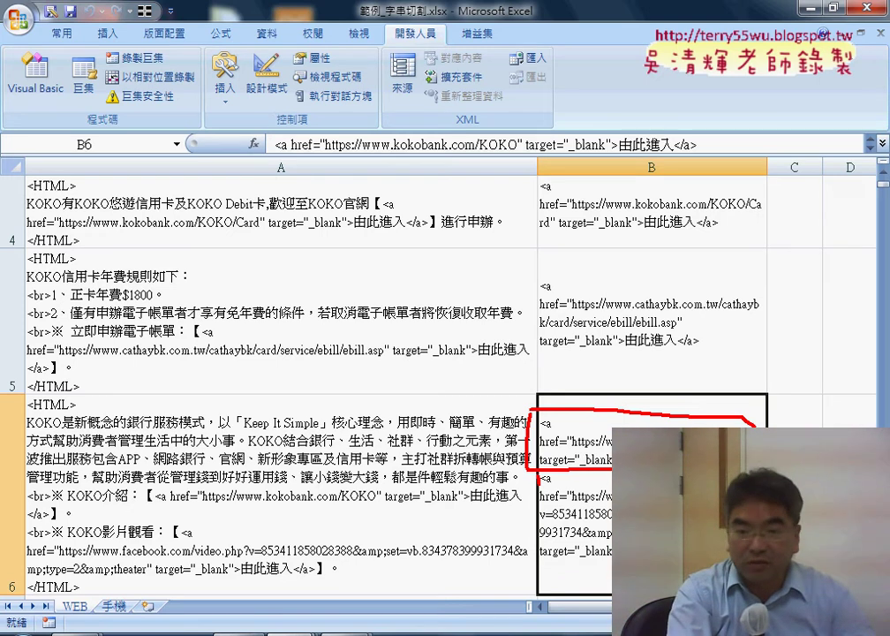
mouse_move(659, 356)
mouse_down()
mouse_move(661, 371)
mouse_move(700, 376)
mouse_up()
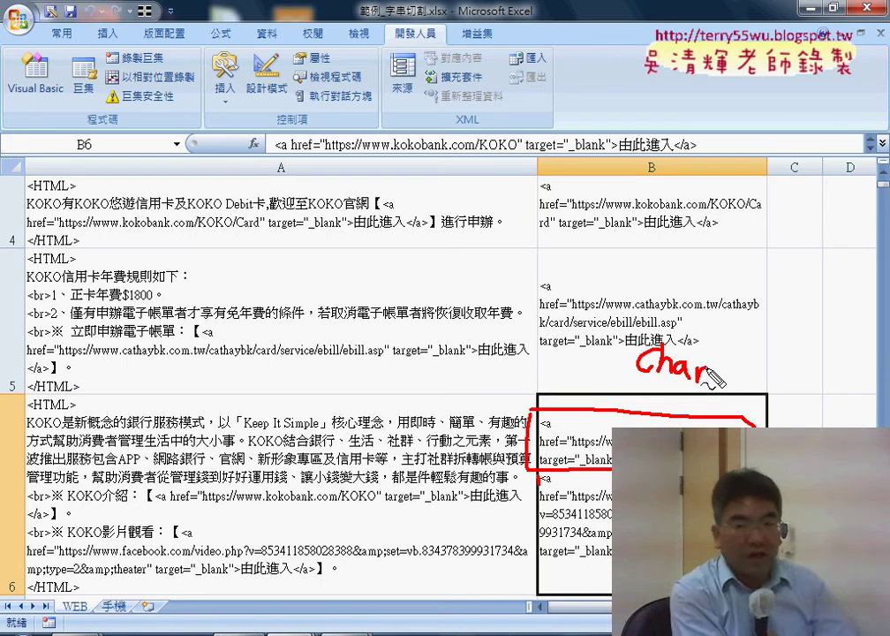
key(Escape)
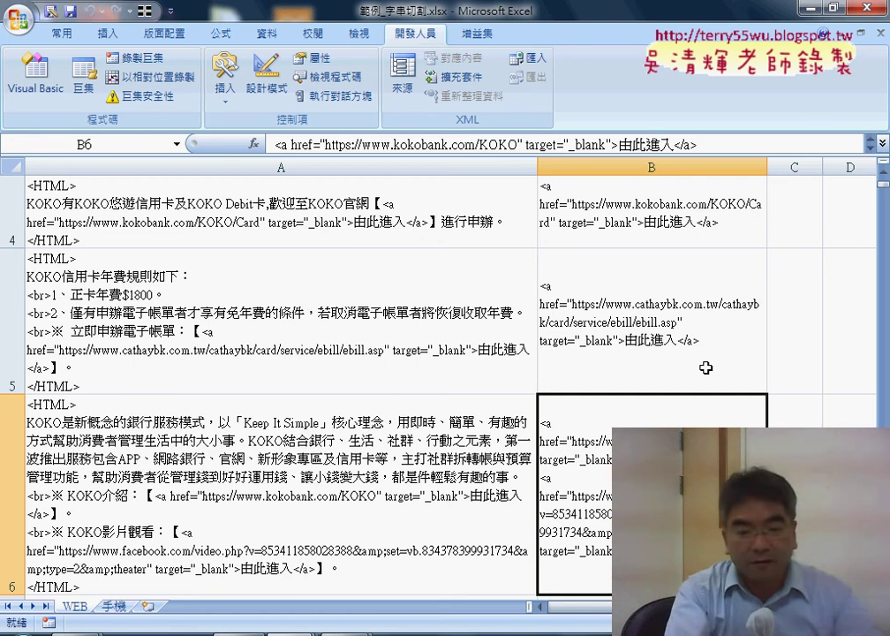
mouse_move(307, 632)
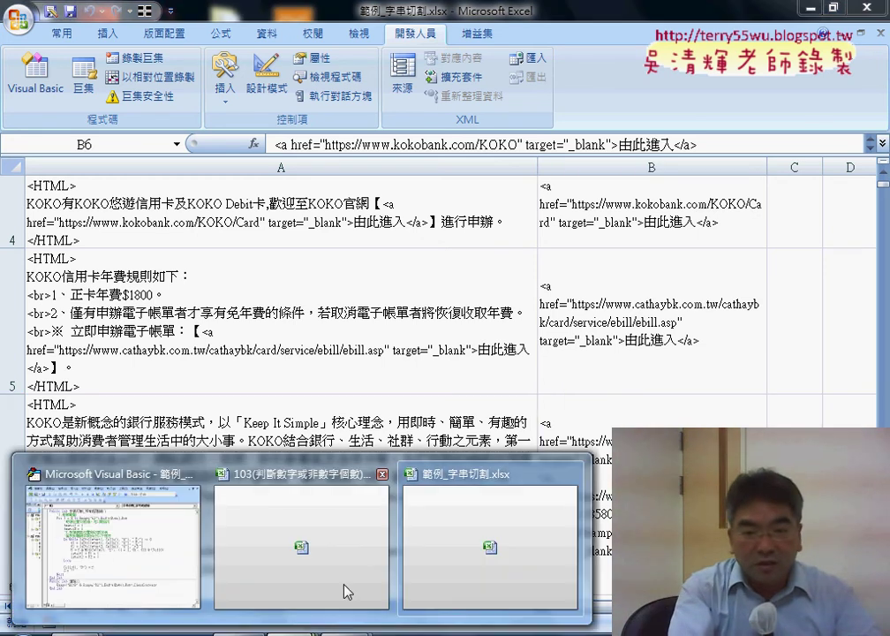
Move the editor over the worksheet and underline the istart1 and istart2 starting values.
click(181, 590)
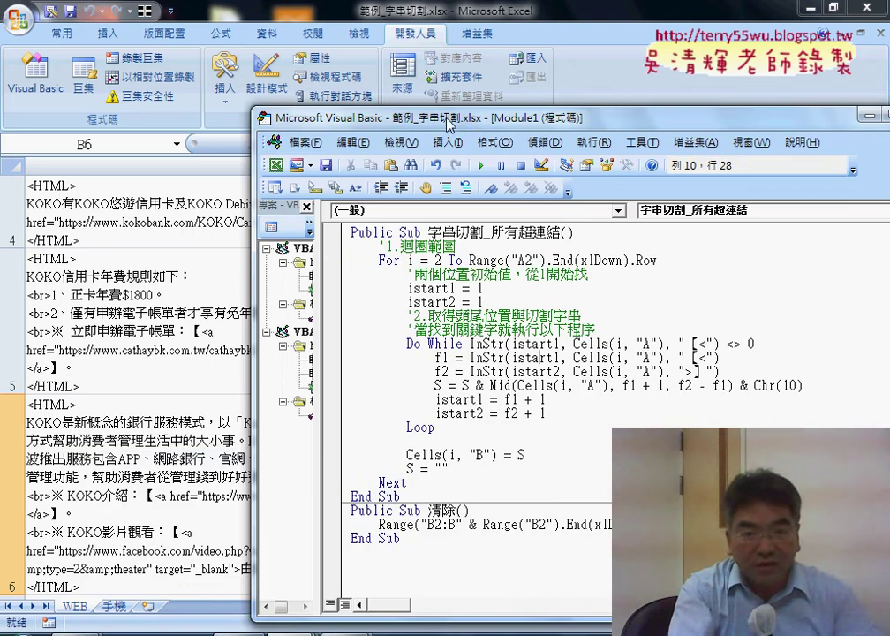
drag(451, 124, 303, 70)
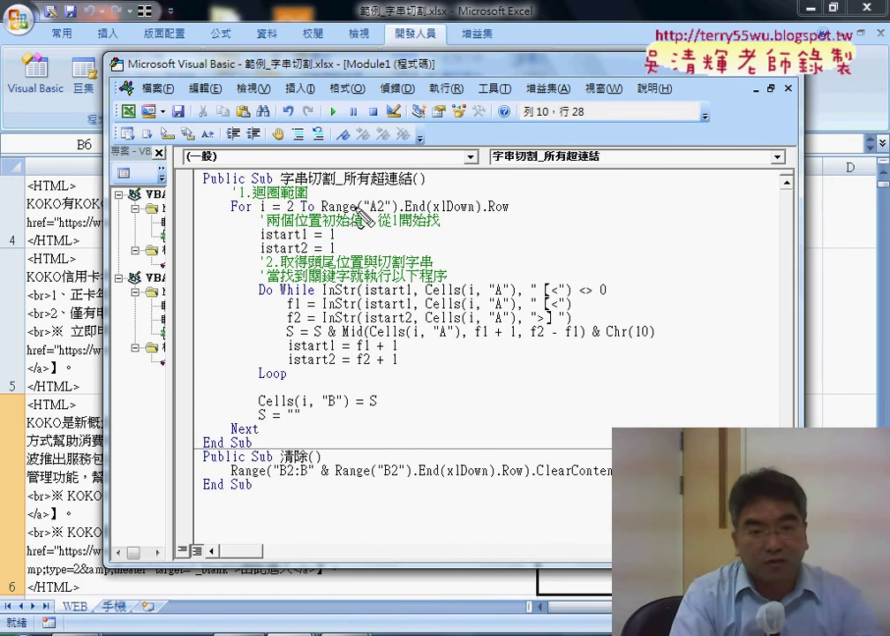
mouse_move(263, 239)
mouse_down()
mouse_move(292, 239)
mouse_move(306, 255)
mouse_move(335, 236)
mouse_move(337, 253)
mouse_up()
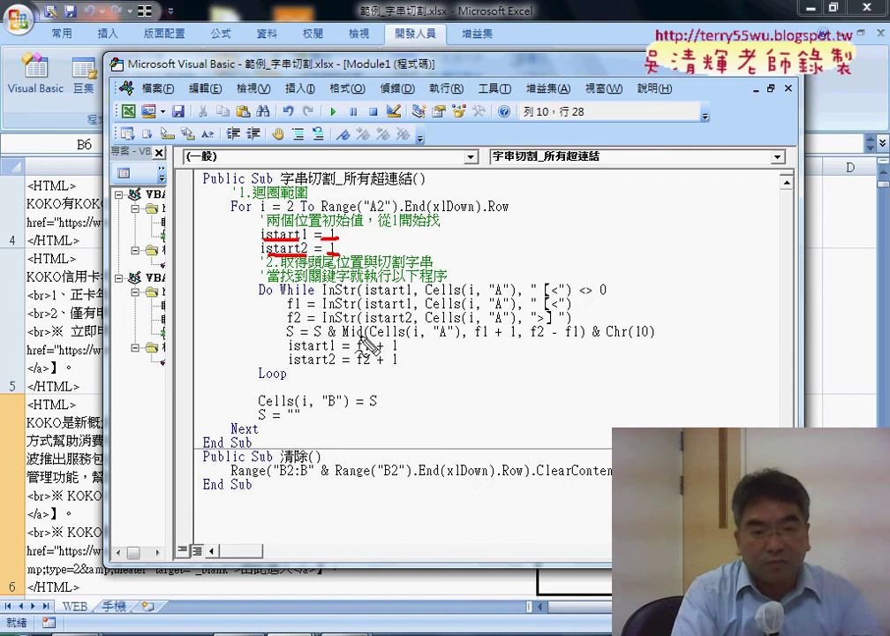
Underline the f2 + 1 update, the Mid concatenation and the & Chr(10) line break.
drag(397, 356, 356, 363)
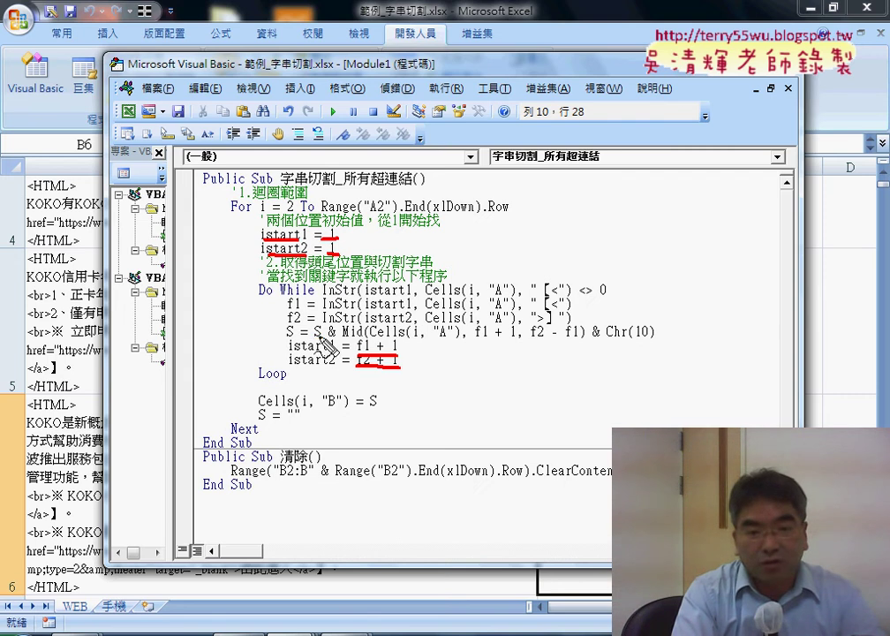
drag(313, 339, 369, 339)
drag(588, 339, 655, 344)
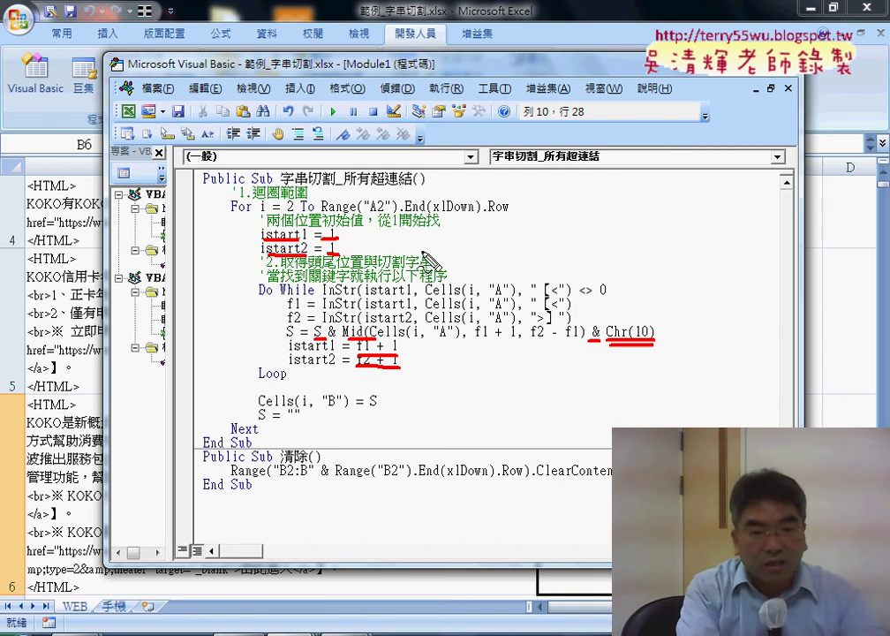
Underline For, the comment 當找到關鍵字就執行以下程序, and Loop in red.
drag(229, 214, 250, 213)
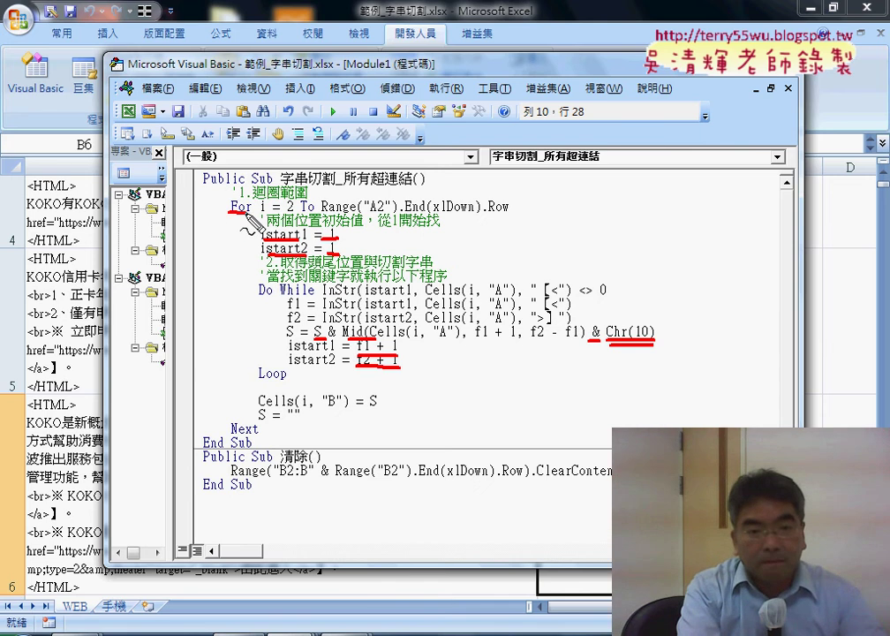
drag(247, 281, 445, 280)
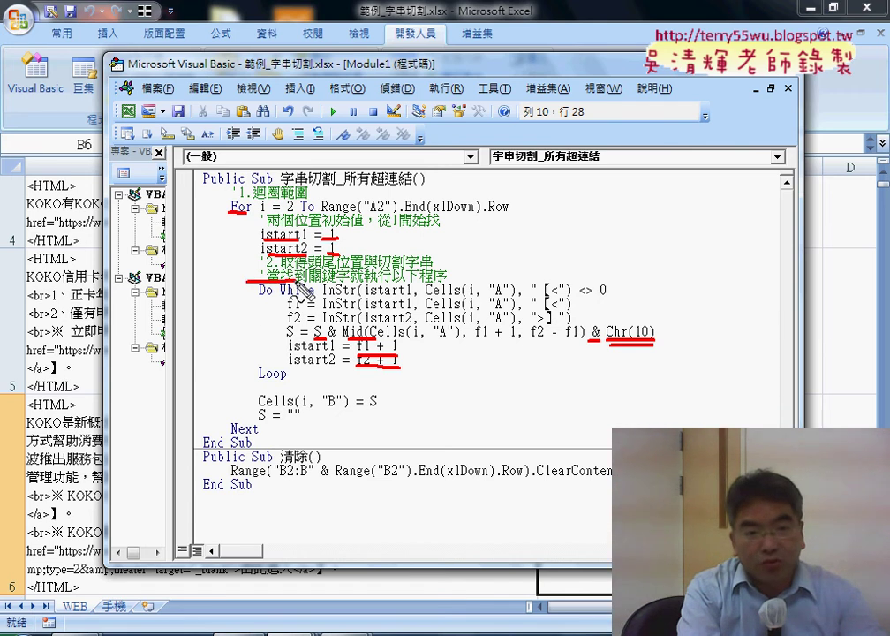
drag(258, 380, 287, 380)
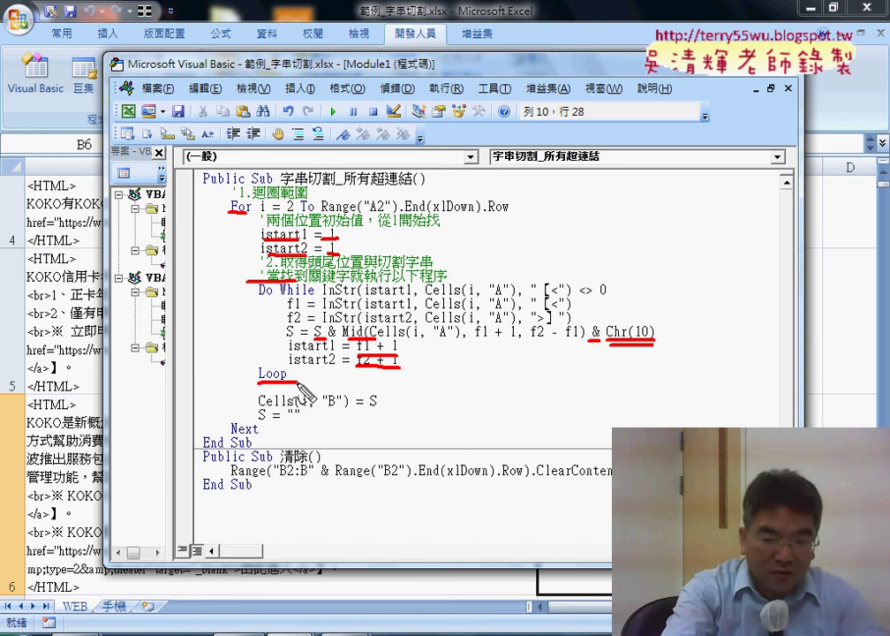